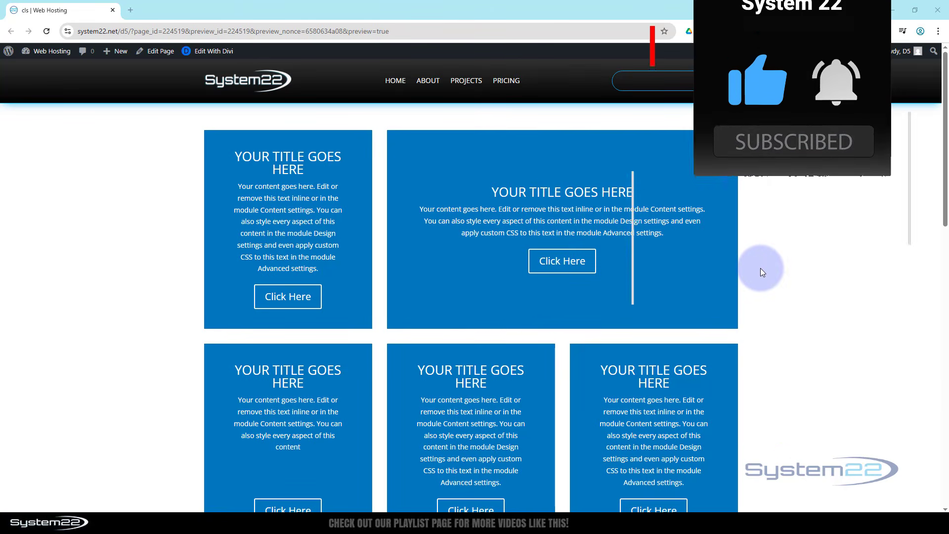
Step: Delete the existing row of call-to-action boxes from the page section
{"action": "scroll", "coordinate": [761, 264], "scroll_direction": "down", "scroll_amount": 6}
{"action": "scroll", "coordinate": [767, 267], "scroll_direction": "down", "scroll_amount": 1}
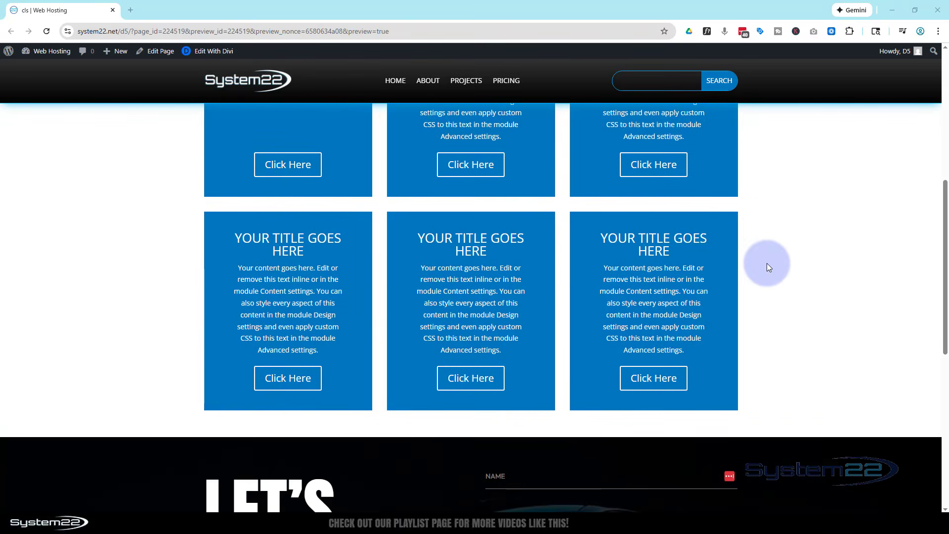
{"action": "scroll", "coordinate": [767, 267], "scroll_direction": "up", "scroll_amount": 7}
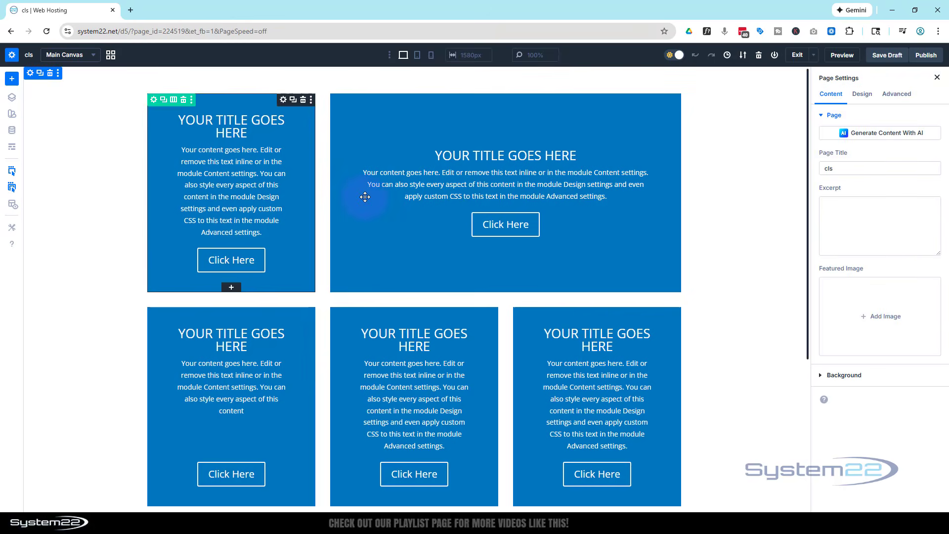
{"action": "left_click", "coordinate": [184, 99]}
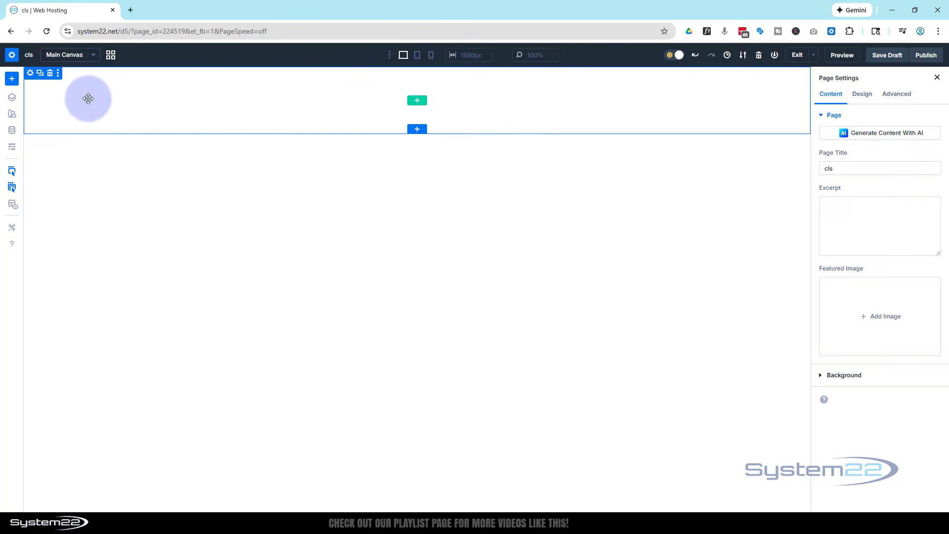
Step: Add a single full-width column row to the empty section and insert a Call To Action module in it
{"action": "left_click", "coordinate": [418, 101]}
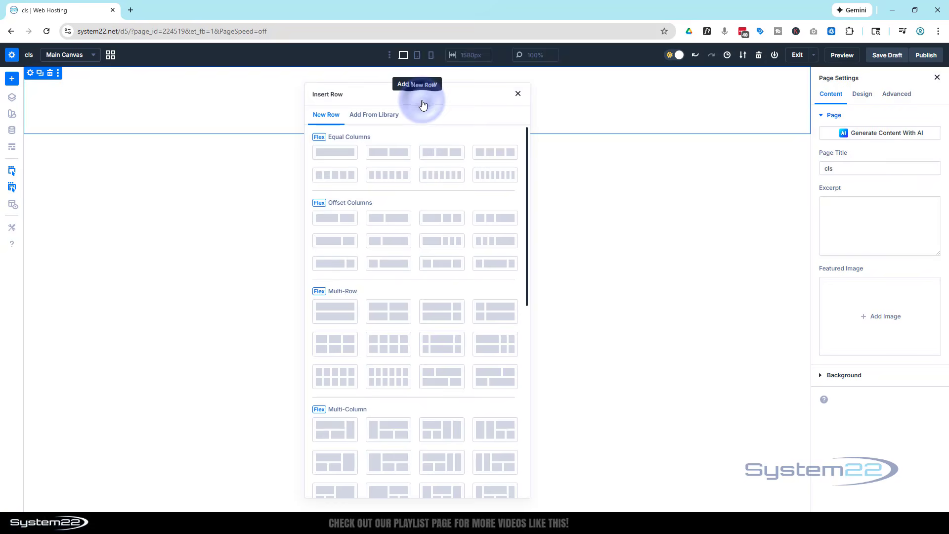
{"action": "left_click", "coordinate": [349, 156]}
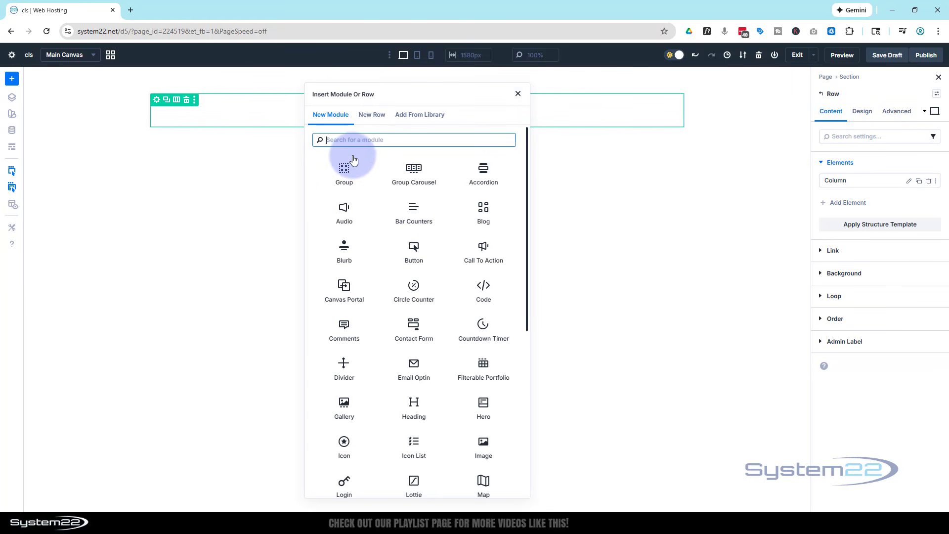
{"action": "left_click", "coordinate": [484, 252]}
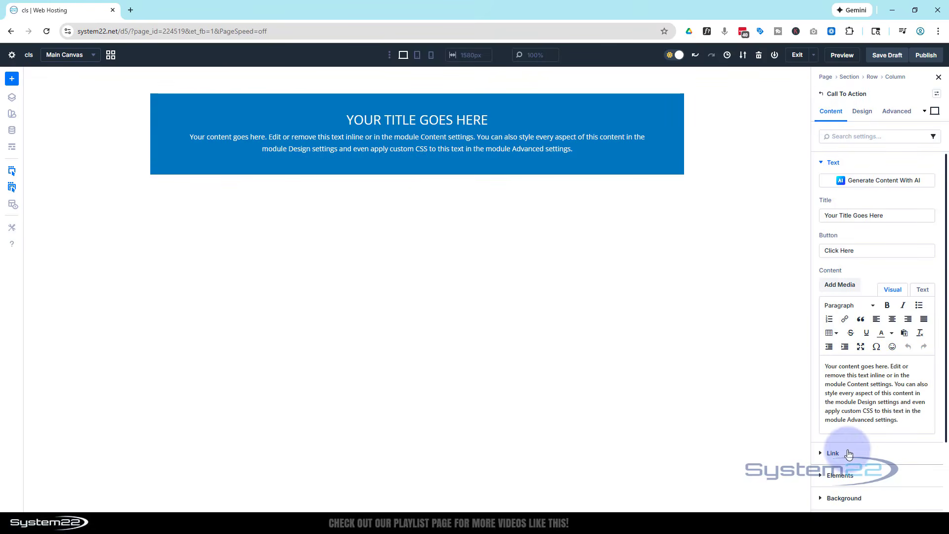
Step: Set the Call To Action's button link URL to # and duplicate the module until the column holds eight
{"action": "left_click", "coordinate": [833, 453]}
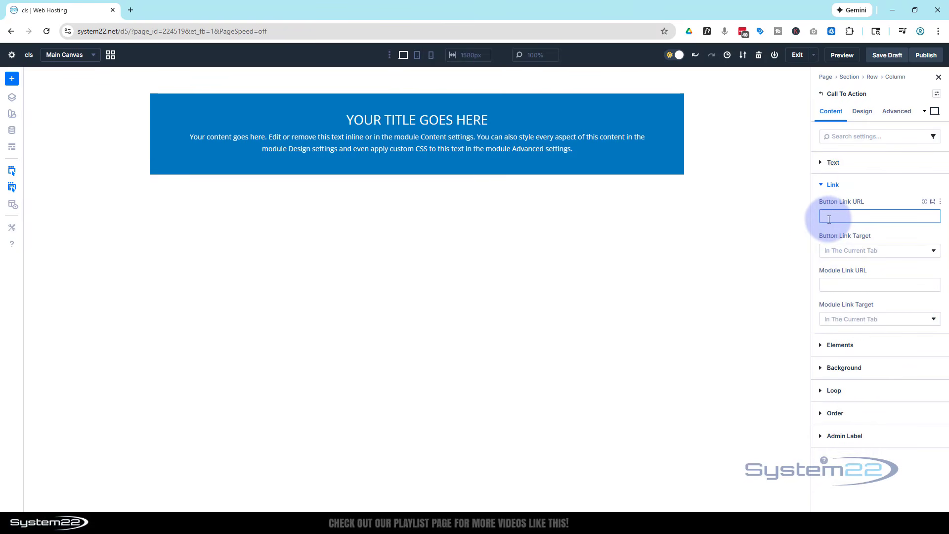
{"action": "type", "text": "#"}
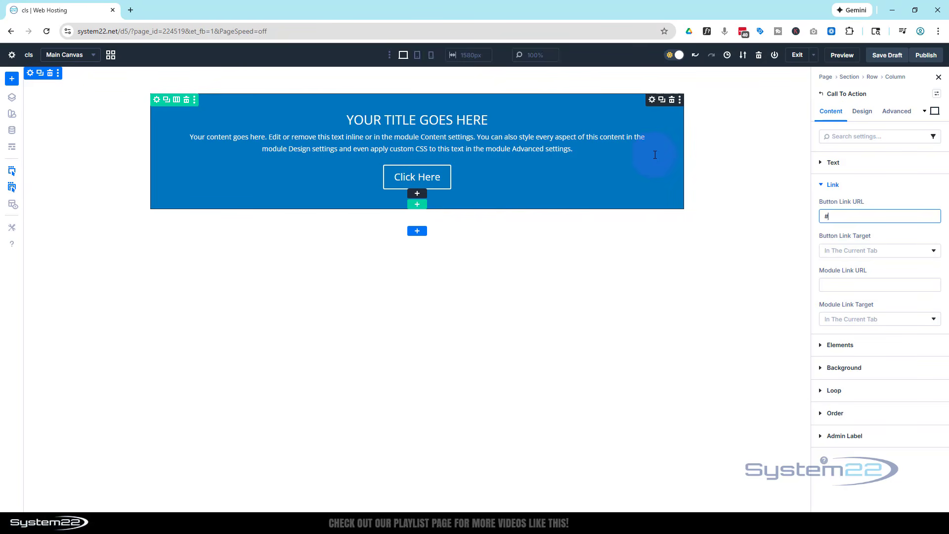
{"action": "left_click", "coordinate": [662, 100]}
{"action": "left_click", "coordinate": [662, 101]}
{"action": "left_click", "coordinate": [661, 101]}
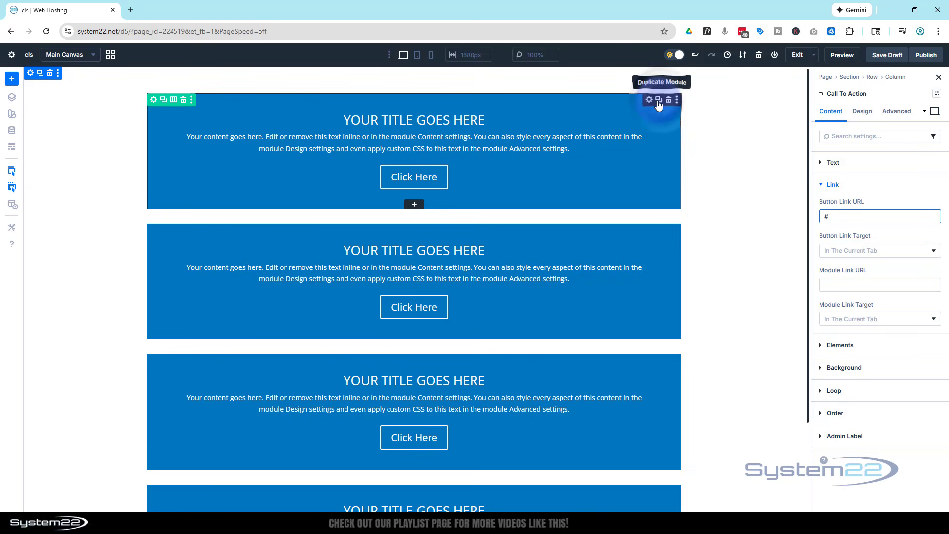
{"action": "left_click", "coordinate": [658, 102]}
{"action": "left_click", "coordinate": [659, 102]}
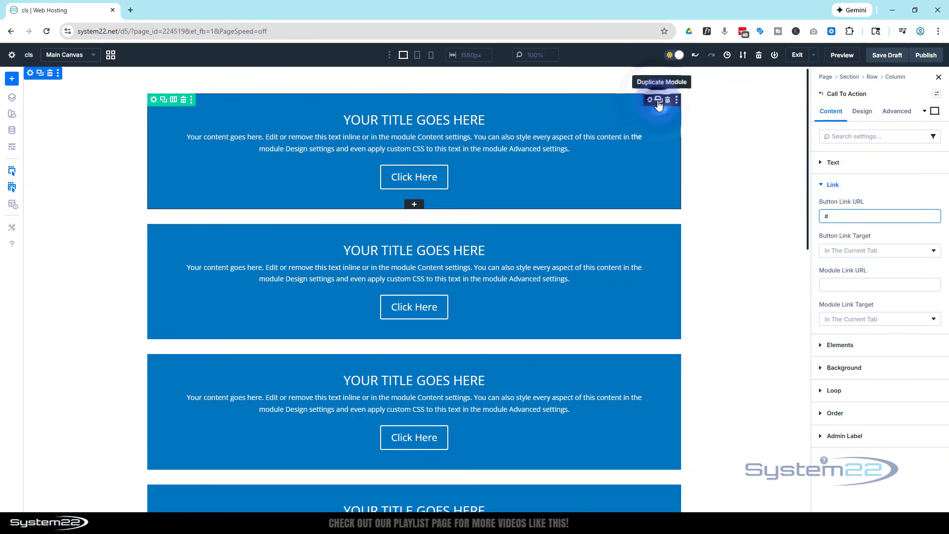
{"action": "scroll", "coordinate": [678, 229], "scroll_direction": "down", "scroll_amount": 5}
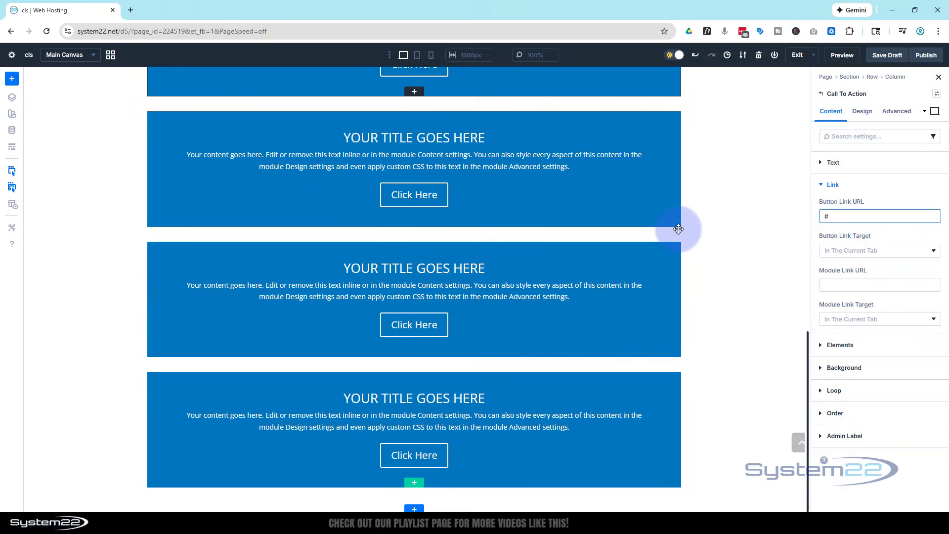
{"action": "scroll", "coordinate": [678, 229], "scroll_direction": "up", "scroll_amount": 10}
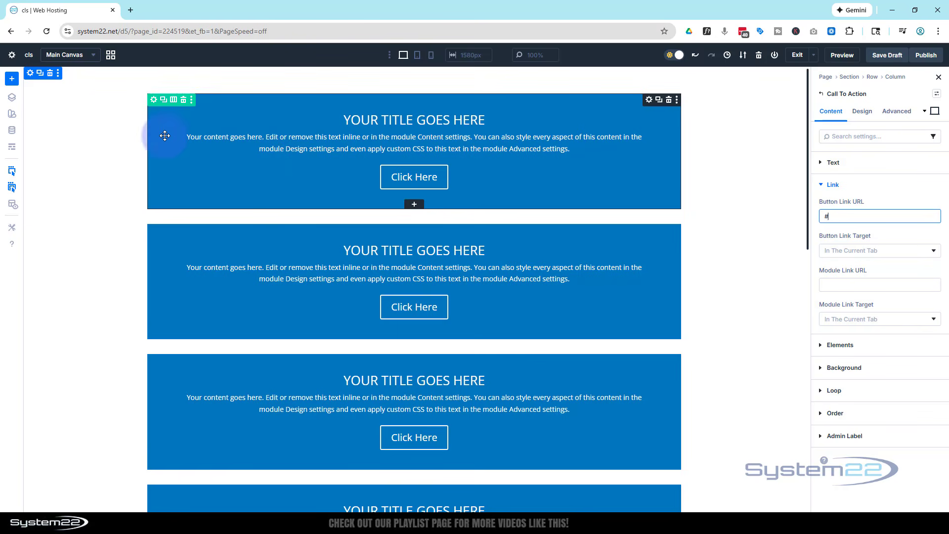
Step: Set the layout direction of the row's column to Row so the Call To Action modules sit side by side
{"action": "left_click", "coordinate": [154, 100]}
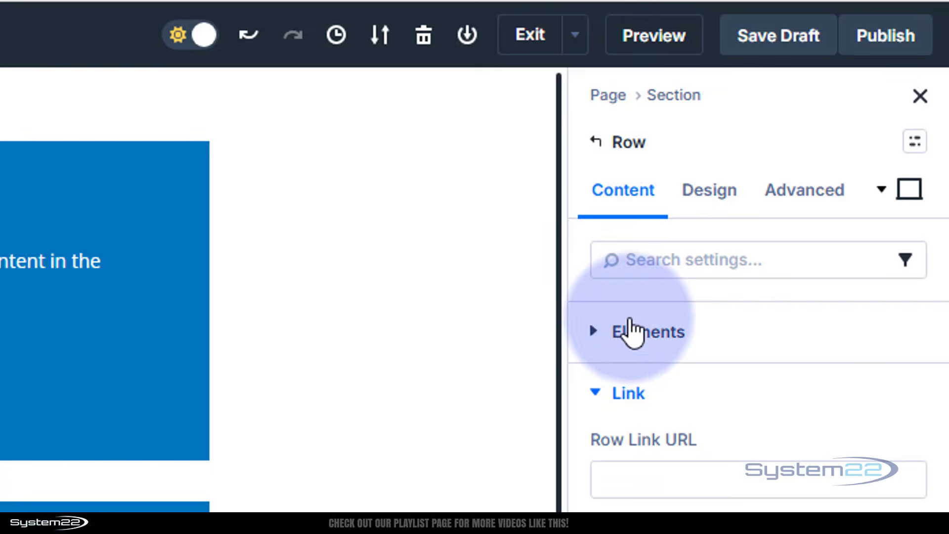
{"action": "left_click", "coordinate": [600, 338]}
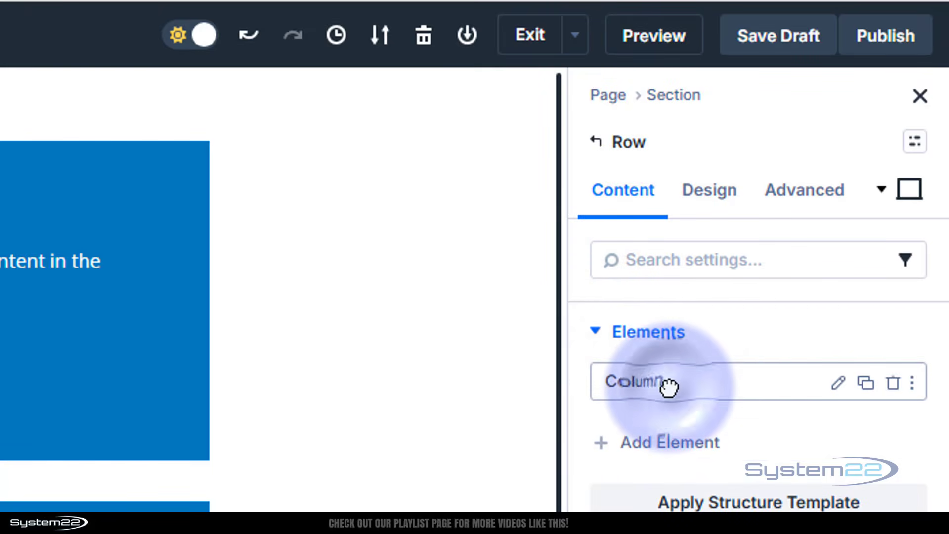
{"action": "left_click", "coordinate": [837, 381]}
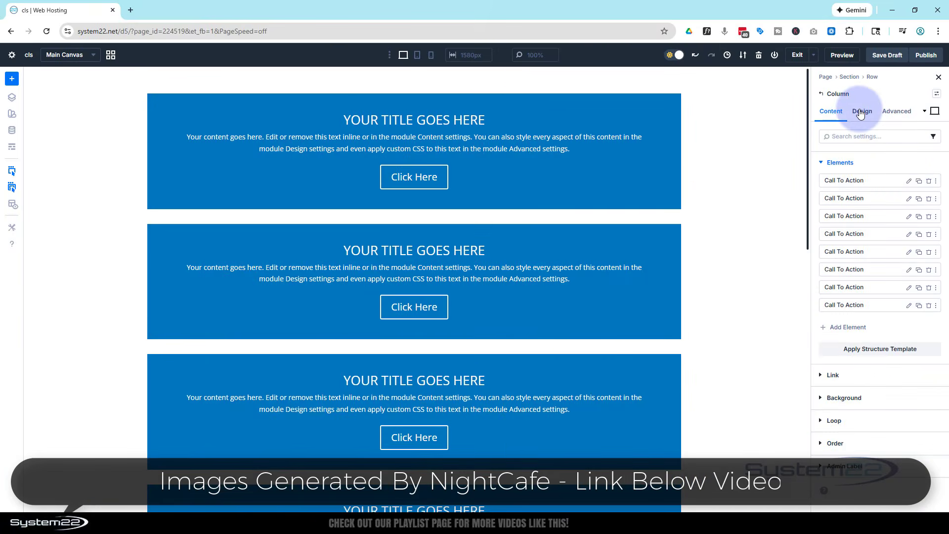
{"action": "left_click", "coordinate": [860, 112]}
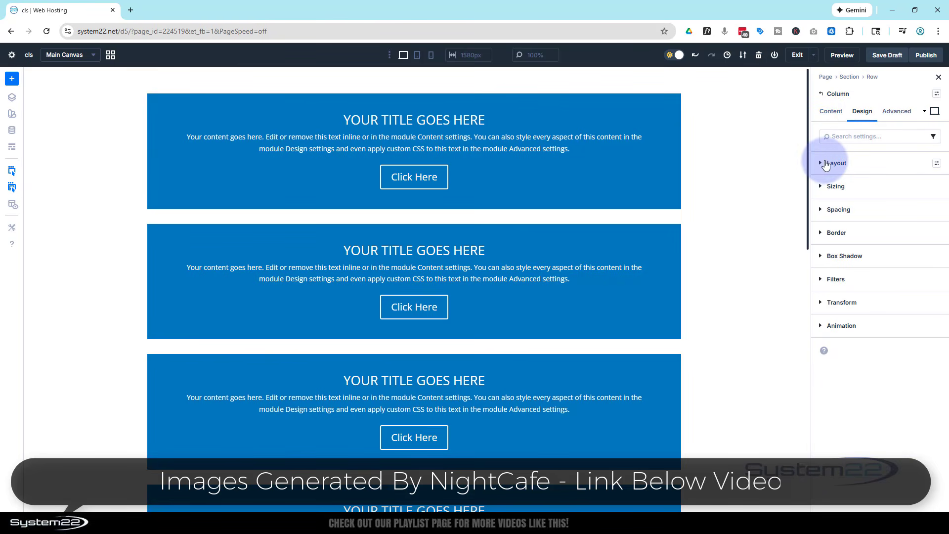
{"action": "left_click", "coordinate": [821, 165]}
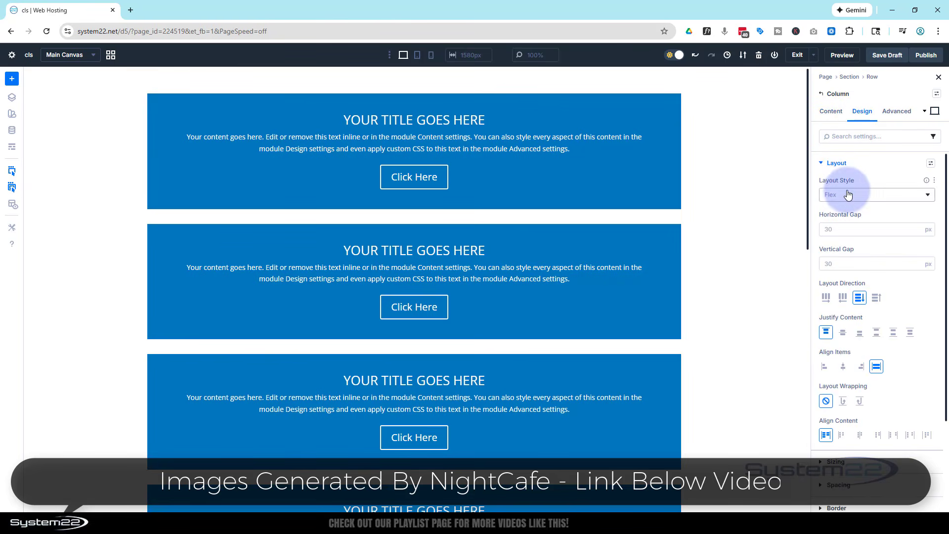
{"action": "scroll", "coordinate": [849, 192], "scroll_direction": "down", "scroll_amount": 1}
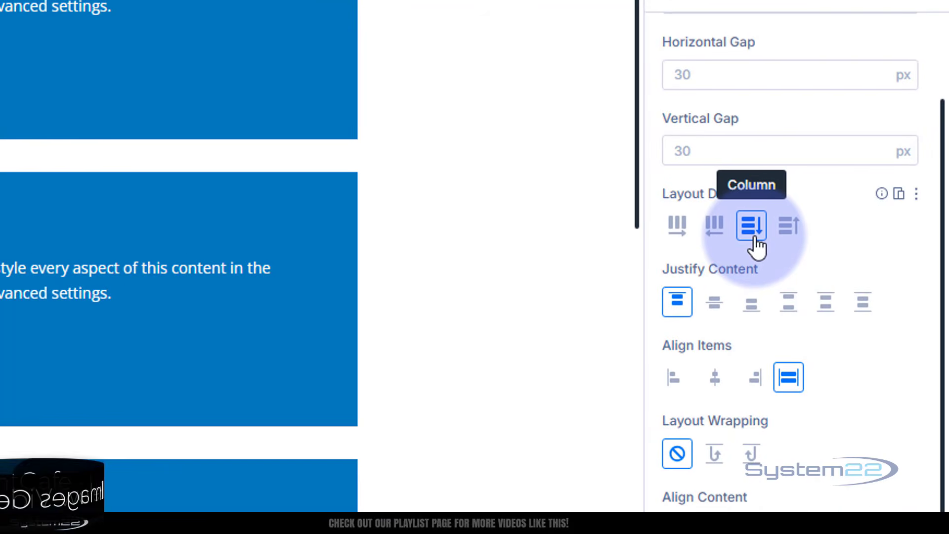
{"action": "left_click", "coordinate": [788, 228]}
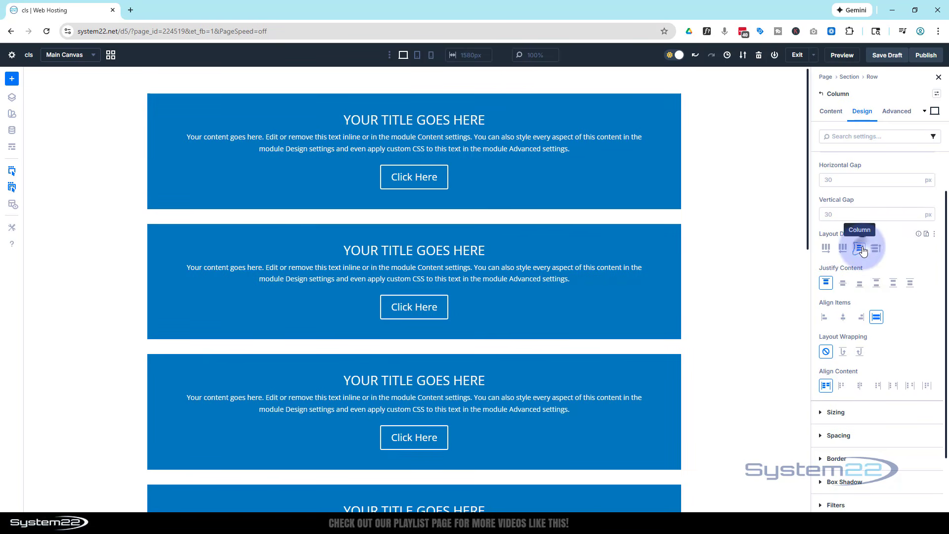
{"action": "left_click", "coordinate": [825, 248]}
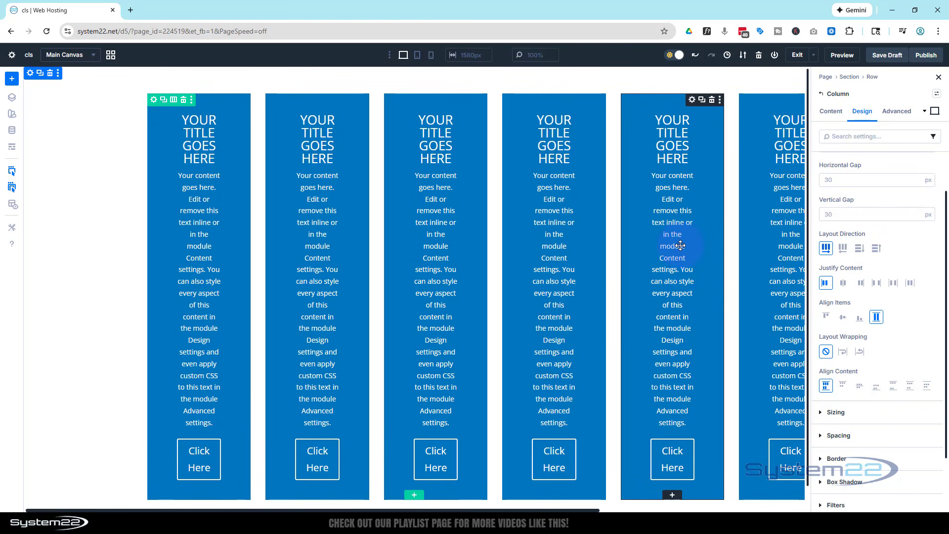
Step: Apply the three-column, two-row Multi-Row grid structure template to the column for desktop
{"action": "left_click", "coordinate": [830, 113]}
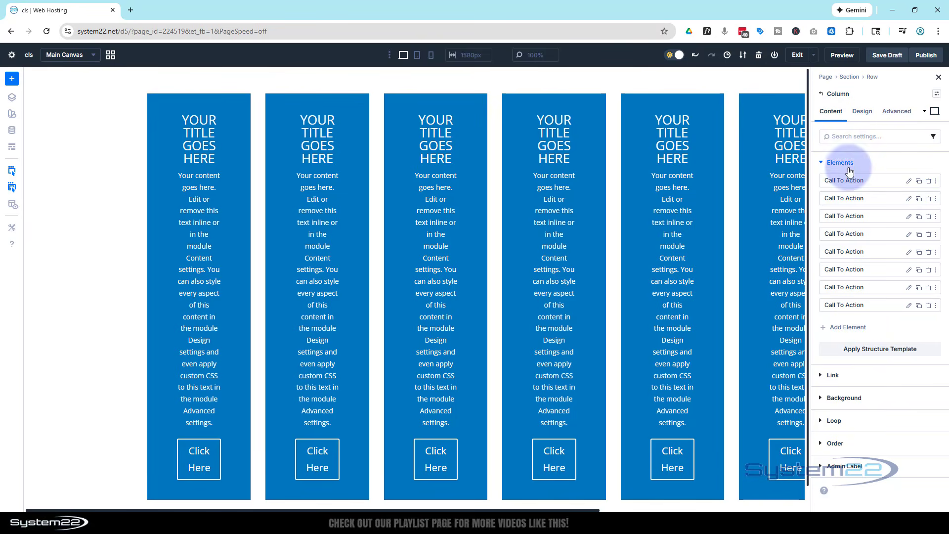
{"action": "left_click", "coordinate": [872, 354]}
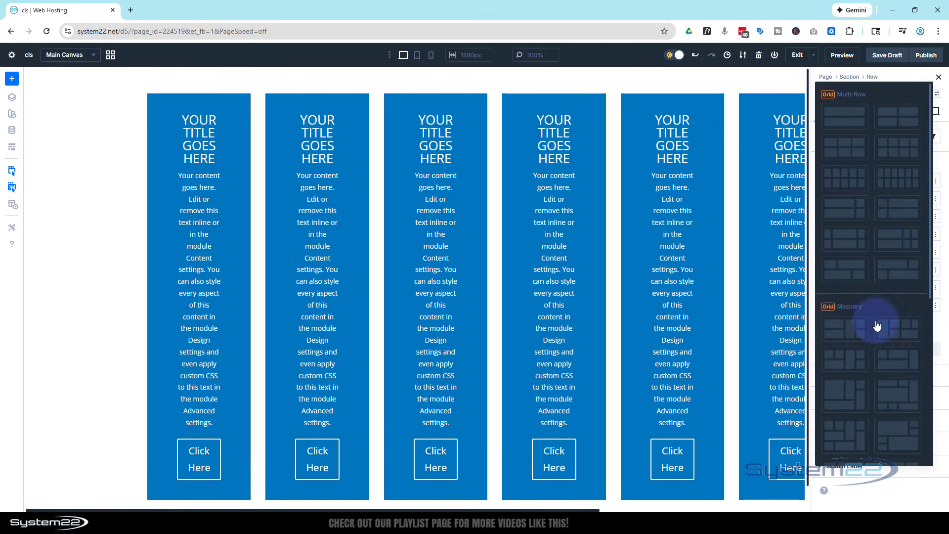
{"action": "left_click", "coordinate": [842, 152]}
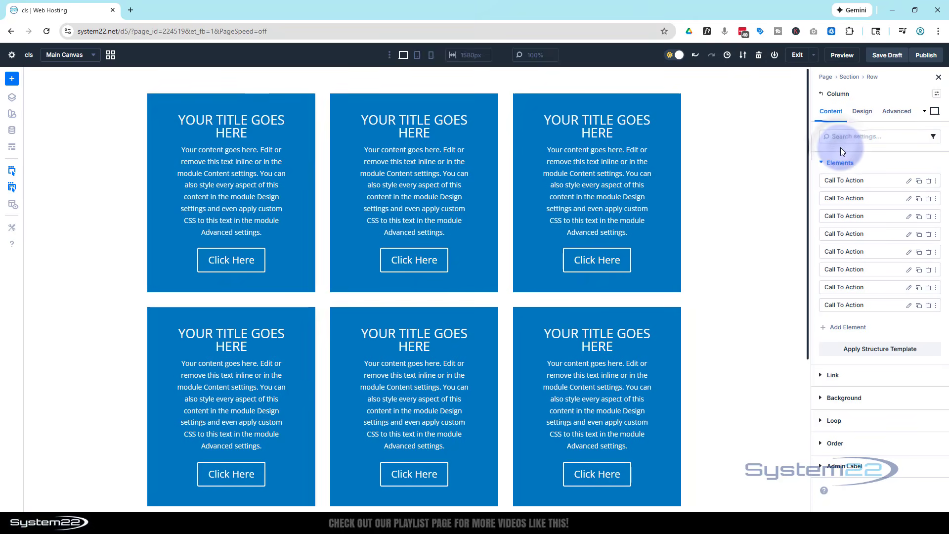
{"action": "scroll", "coordinate": [744, 263], "scroll_direction": "down", "scroll_amount": 5}
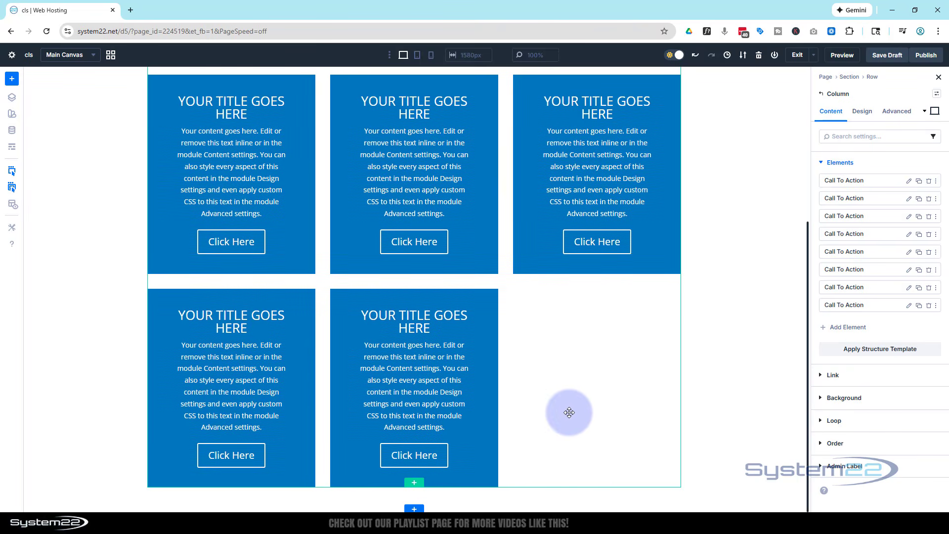
{"action": "scroll", "coordinate": [569, 412], "scroll_direction": "up", "scroll_amount": 5}
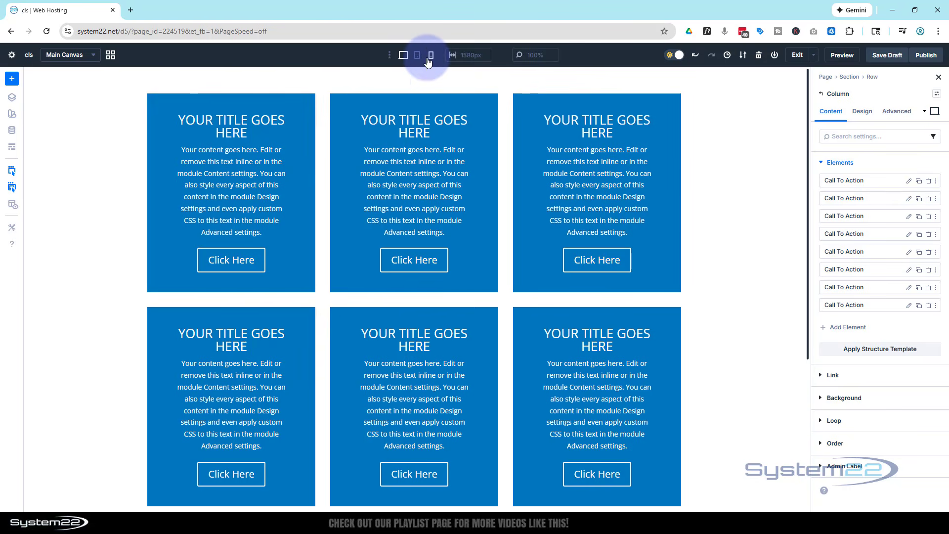
Step: Apply the two-column Multi-Row grid structure template to the column for the tablet view
{"action": "left_click", "coordinate": [418, 55]}
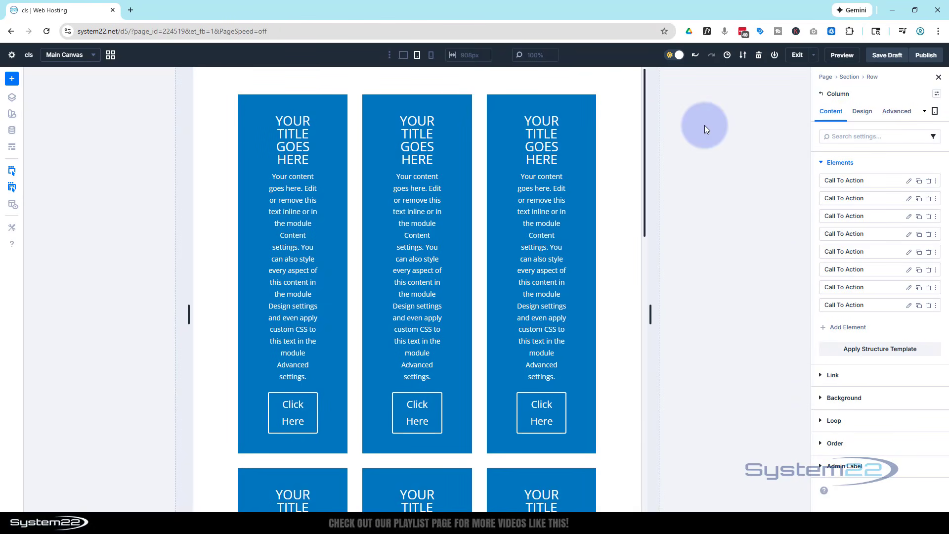
{"action": "left_click", "coordinate": [880, 349]}
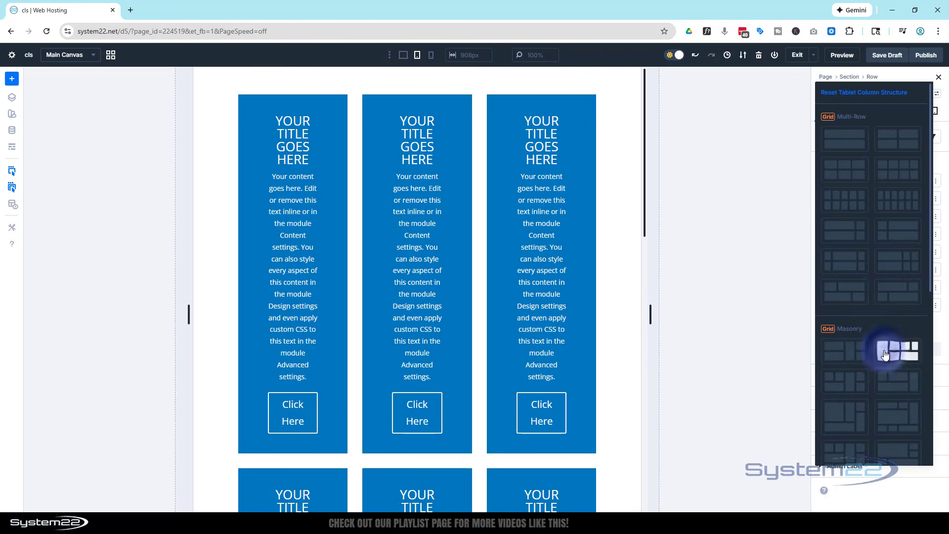
{"action": "left_click", "coordinate": [897, 139]}
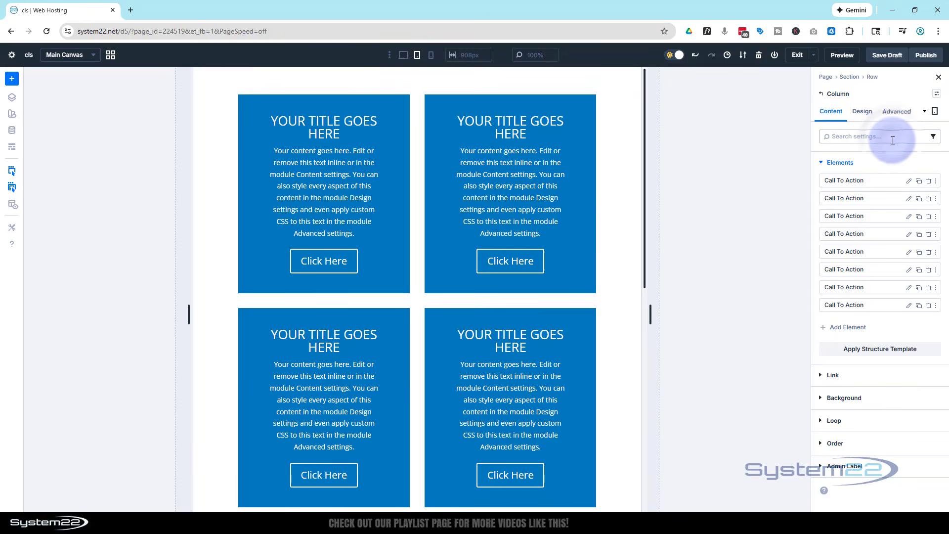
{"action": "scroll", "coordinate": [531, 255], "scroll_direction": "down", "scroll_amount": 3}
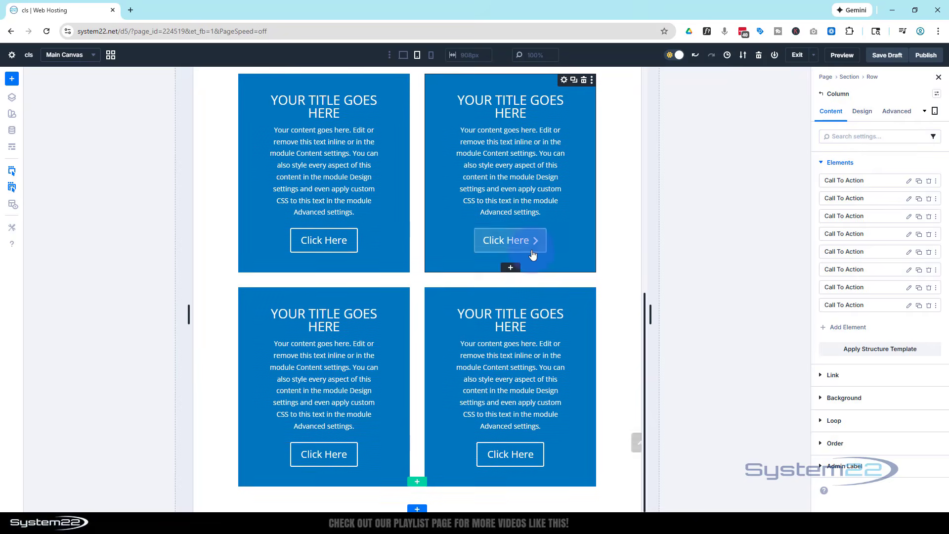
{"action": "scroll", "coordinate": [532, 254], "scroll_direction": "down", "scroll_amount": 4}
{"action": "scroll", "coordinate": [534, 255], "scroll_direction": "up", "scroll_amount": 1}
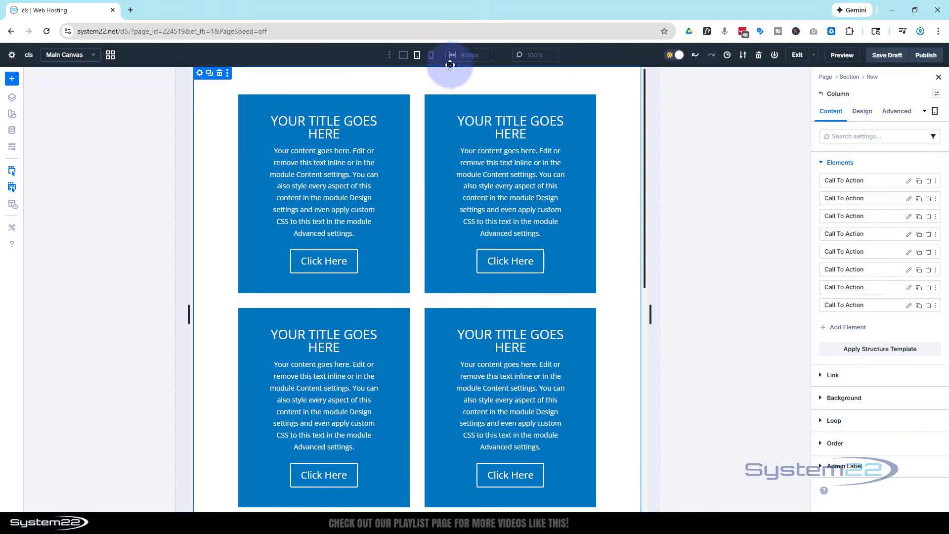
Step: Apply the one-column Multi-Row grid structure template for the phone view and return to the tablet preview
{"action": "left_click", "coordinate": [431, 57]}
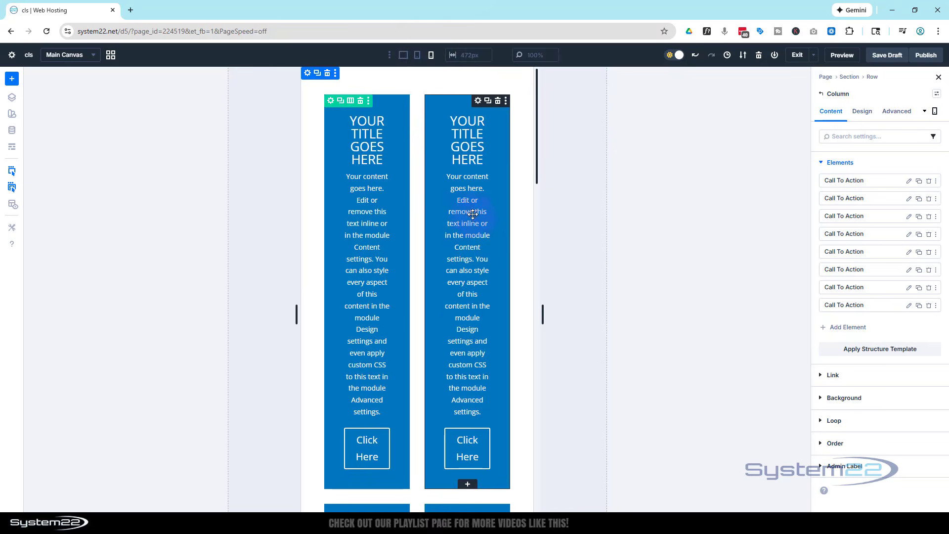
{"action": "scroll", "coordinate": [462, 322], "scroll_direction": "down", "scroll_amount": 6}
{"action": "scroll", "coordinate": [461, 321], "scroll_direction": "up", "scroll_amount": 6}
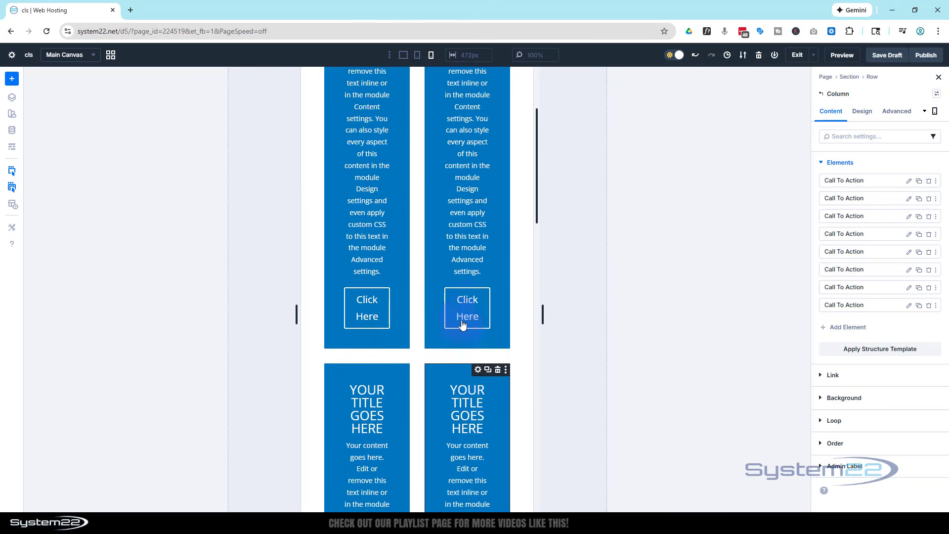
{"action": "left_click", "coordinate": [873, 349]}
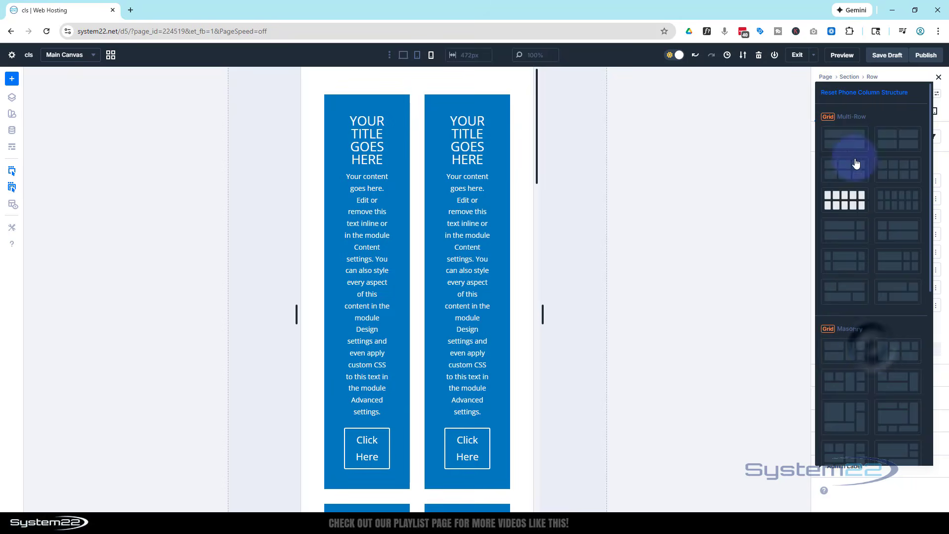
{"action": "left_click", "coordinate": [847, 144]}
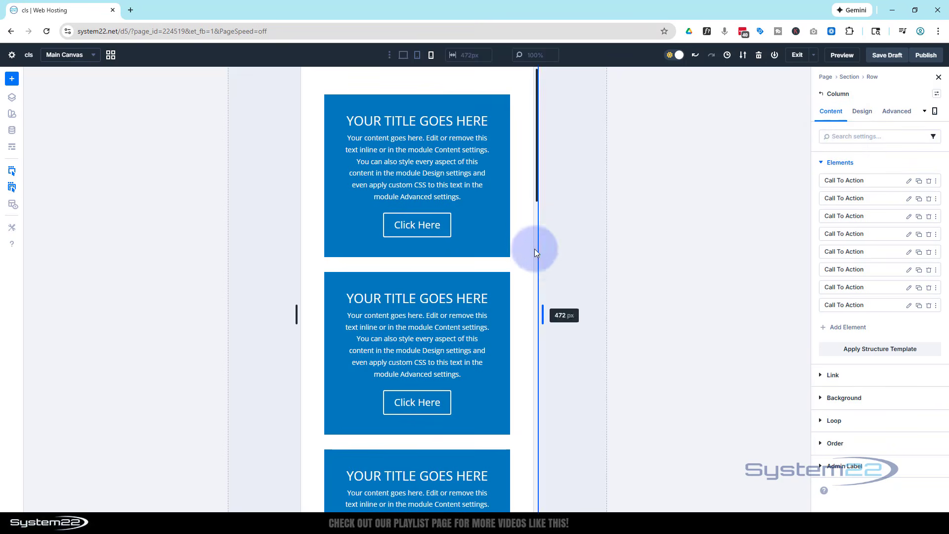
{"action": "left_click", "coordinate": [418, 58]}
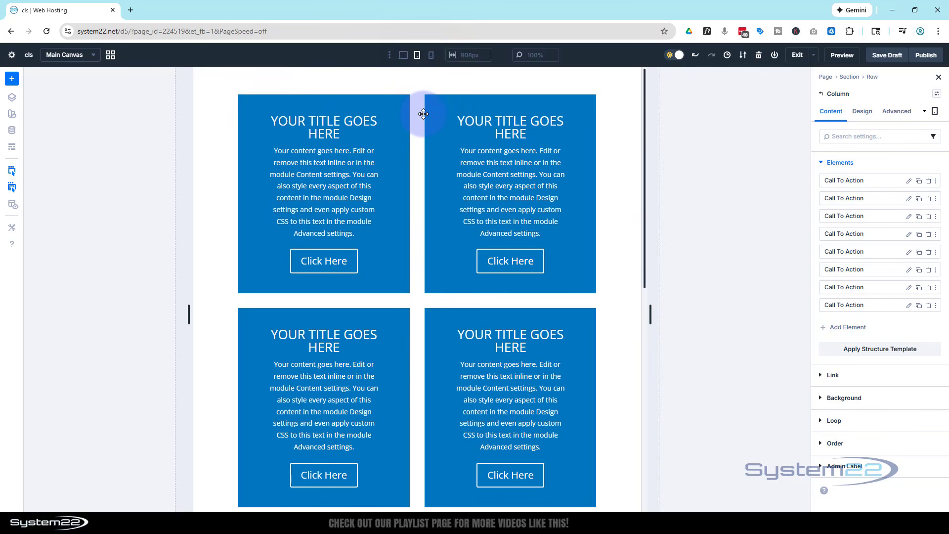
Step: Return to the desktop preview and examine the three-column grid, including the incomplete last row
{"action": "left_click", "coordinate": [404, 59]}
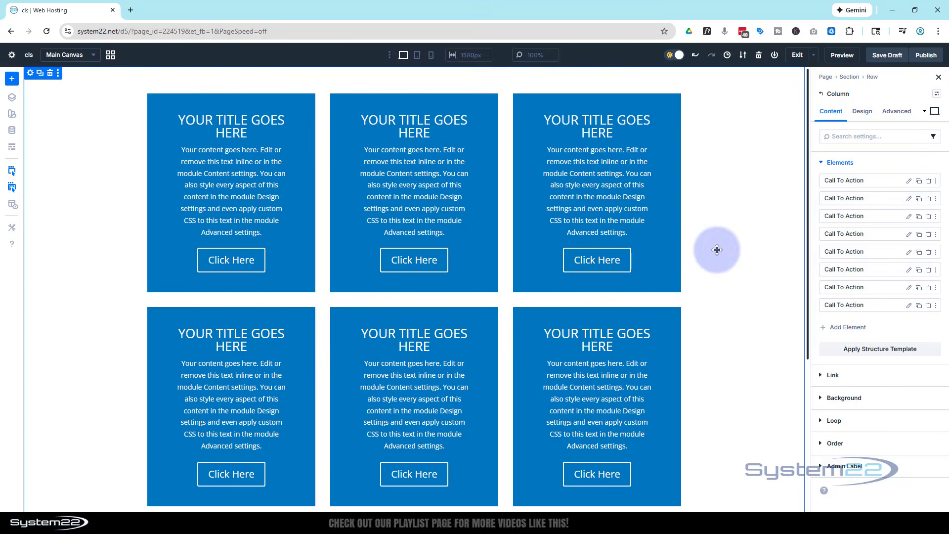
{"action": "scroll", "coordinate": [714, 248], "scroll_direction": "down", "scroll_amount": 5}
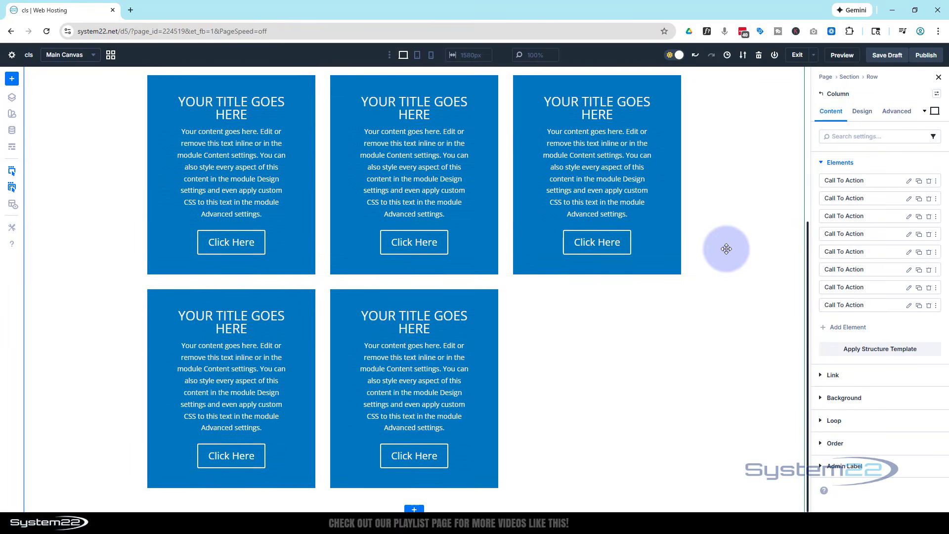
{"action": "scroll", "coordinate": [731, 246], "scroll_direction": "down", "scroll_amount": 4}
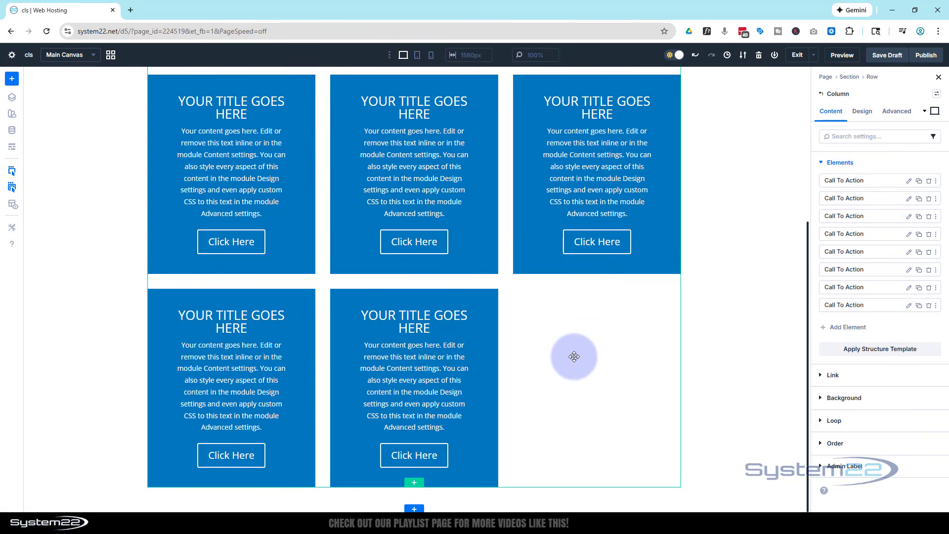
{"action": "scroll", "coordinate": [574, 350], "scroll_direction": "up", "scroll_amount": 5}
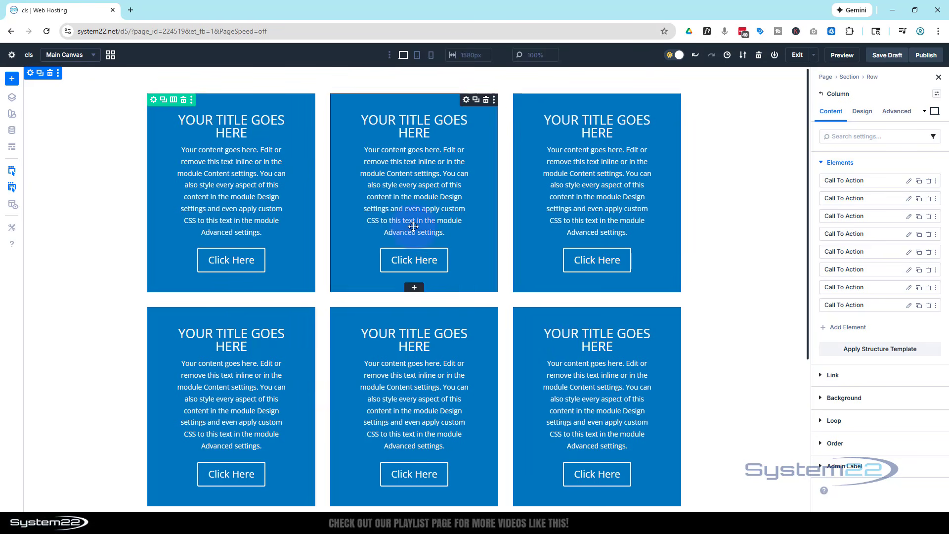
{"action": "left_click_drag", "start_coordinate": [559, 220], "coordinate": [523, 275]}
{"action": "scroll", "coordinate": [523, 275], "scroll_direction": "up", "scroll_amount": 1}
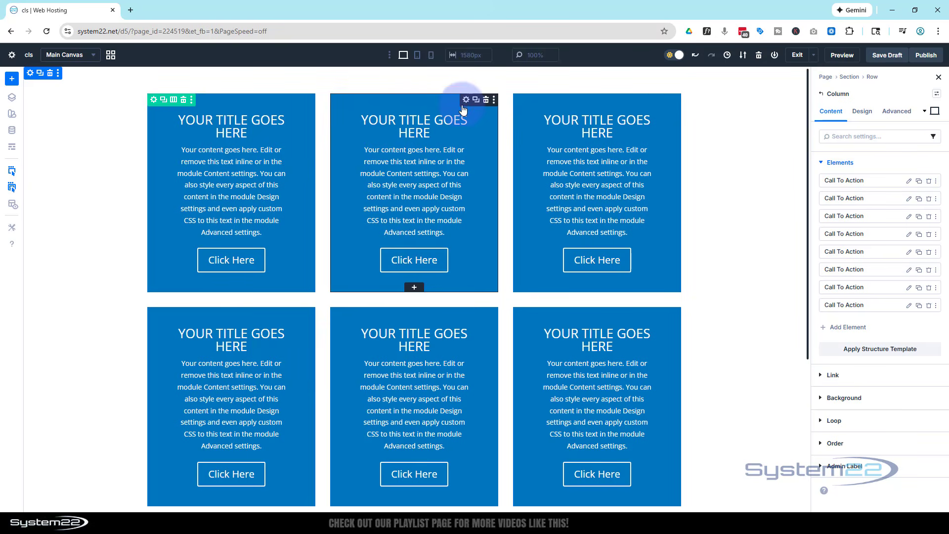
Step: Set the Column Span of the second Call To Action module in the first row to 2 for desktop
{"action": "left_click", "coordinate": [465, 100]}
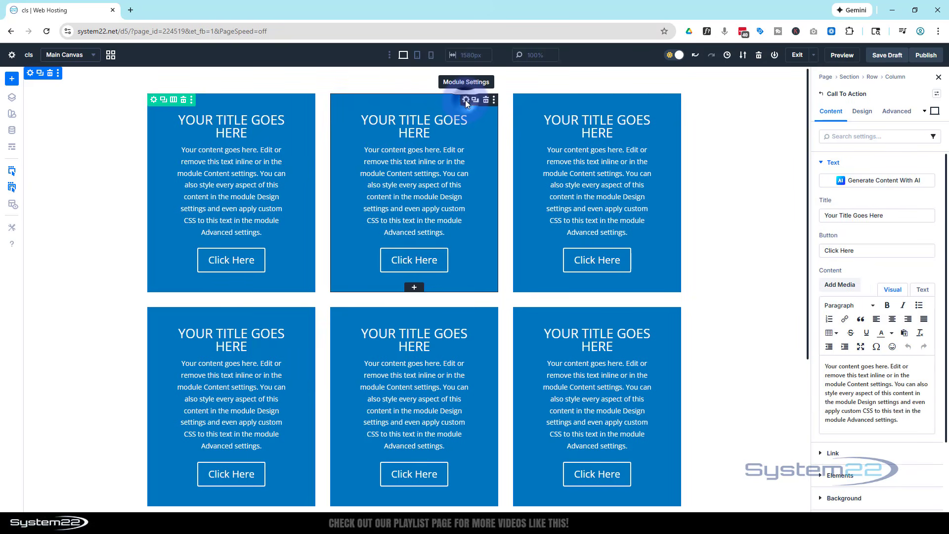
{"action": "left_click", "coordinate": [861, 113]}
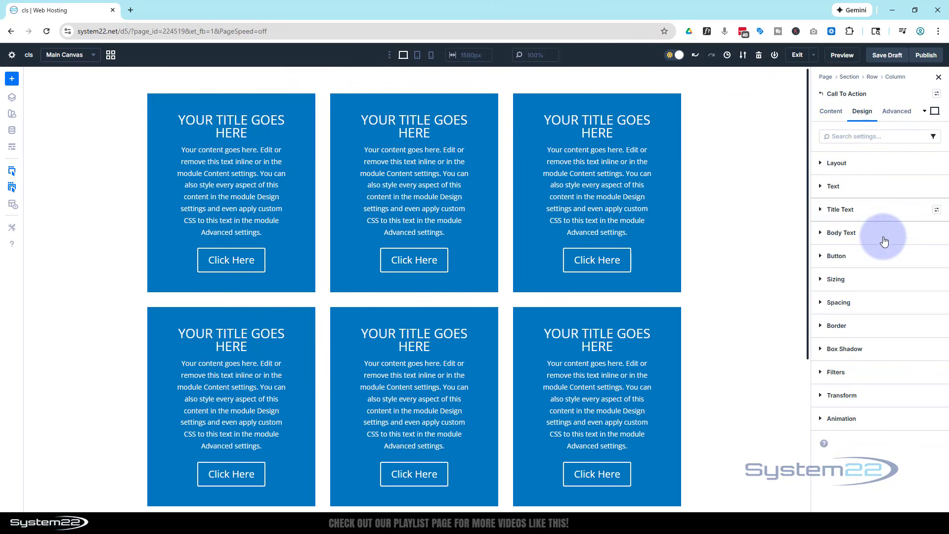
{"action": "left_click", "coordinate": [875, 279]}
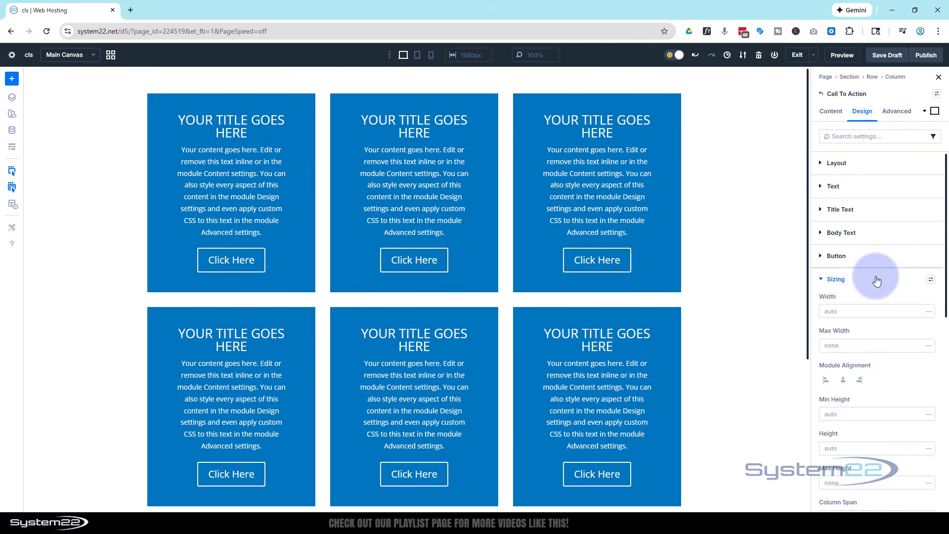
{"action": "scroll", "coordinate": [872, 277], "scroll_direction": "down", "scroll_amount": 2}
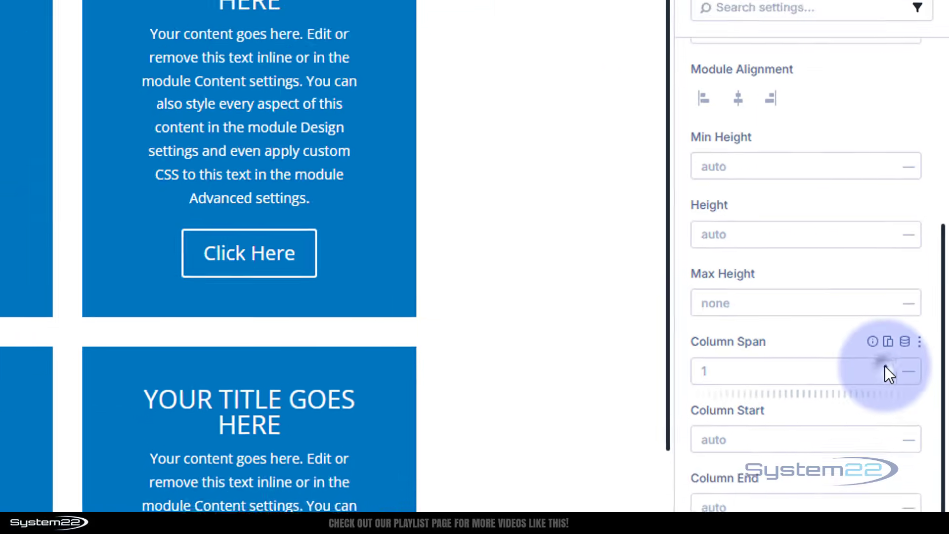
{"action": "left_click", "coordinate": [874, 386]}
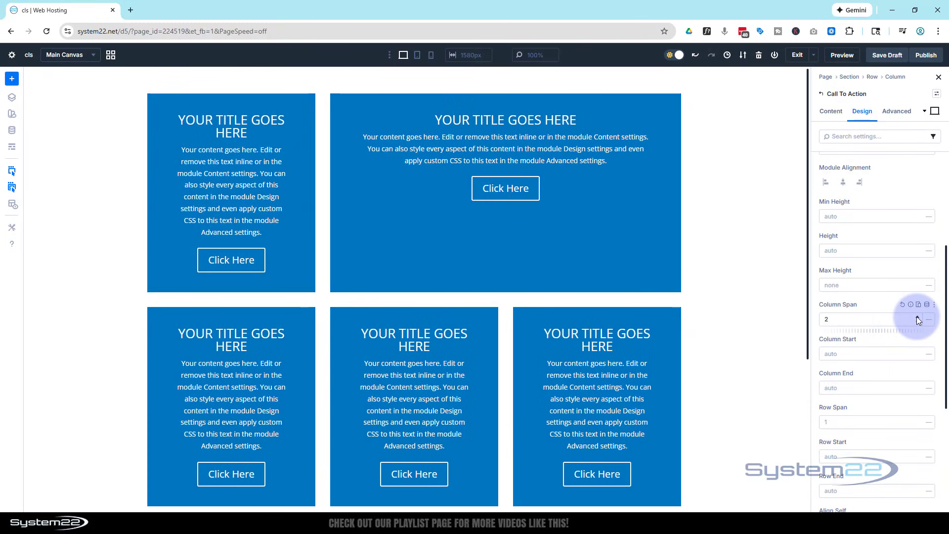
{"action": "left_click", "coordinate": [917, 318]}
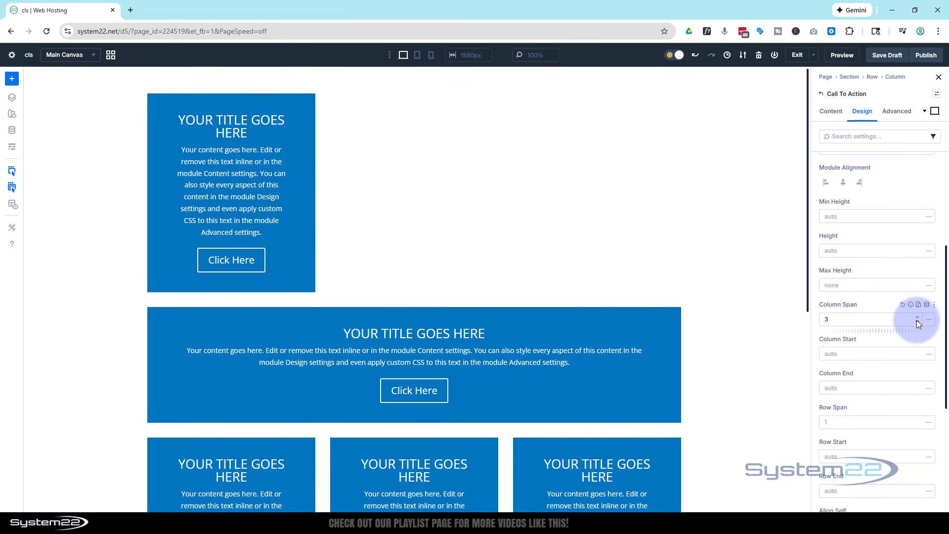
{"action": "left_click", "coordinate": [917, 321]}
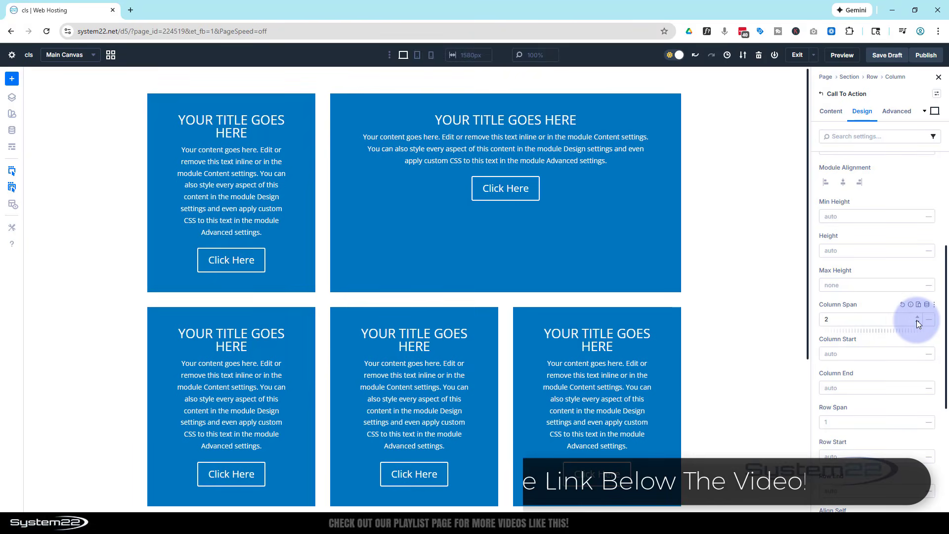
Step: Set the Column Span of the first Call To Action module in the third row to 2 for desktop
{"action": "scroll", "coordinate": [764, 306], "scroll_direction": "down", "scroll_amount": 2}
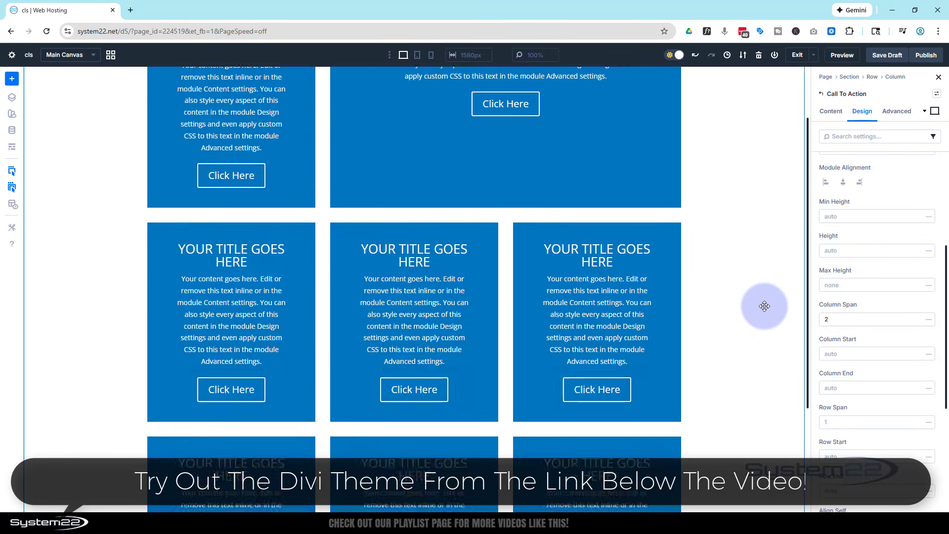
{"action": "scroll", "coordinate": [764, 306], "scroll_direction": "down", "scroll_amount": 3}
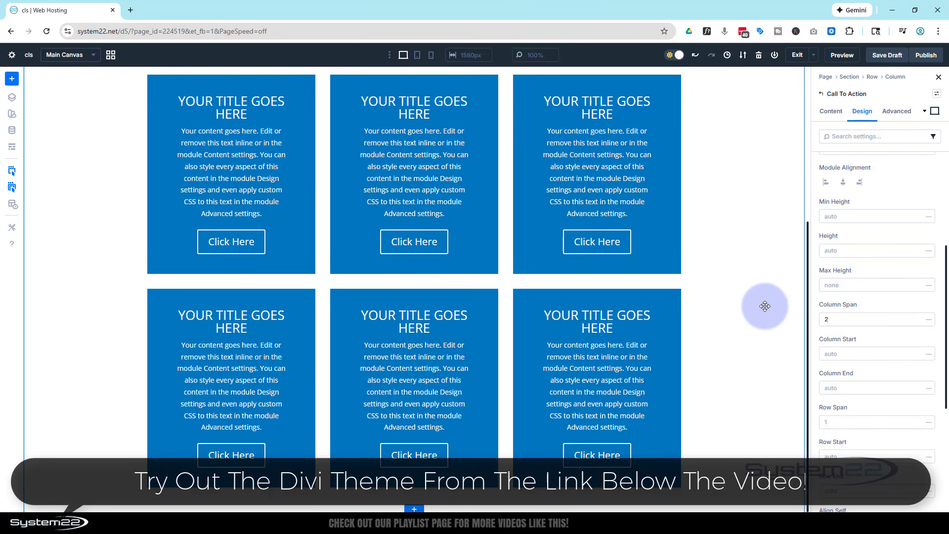
{"action": "scroll", "coordinate": [410, 272], "scroll_direction": "up", "scroll_amount": 3}
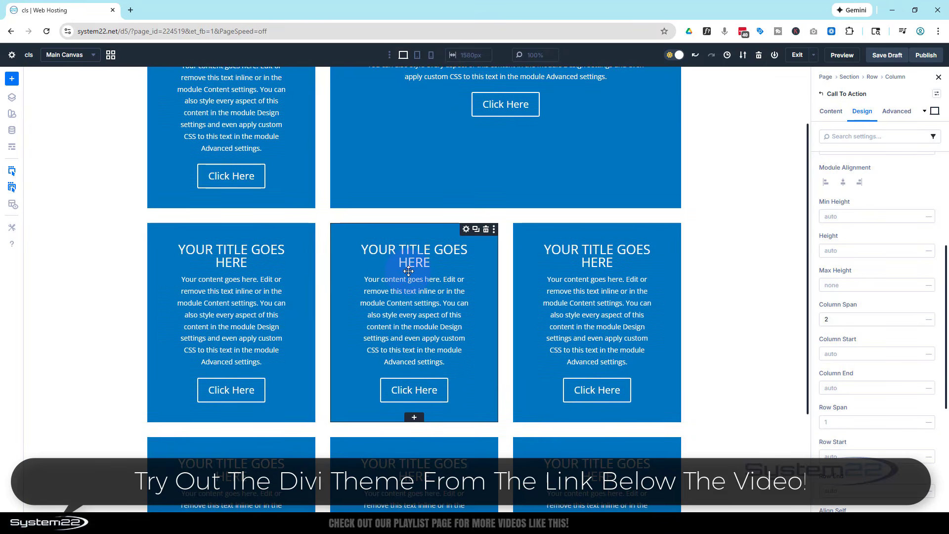
{"action": "scroll", "coordinate": [408, 271], "scroll_direction": "down", "scroll_amount": 3}
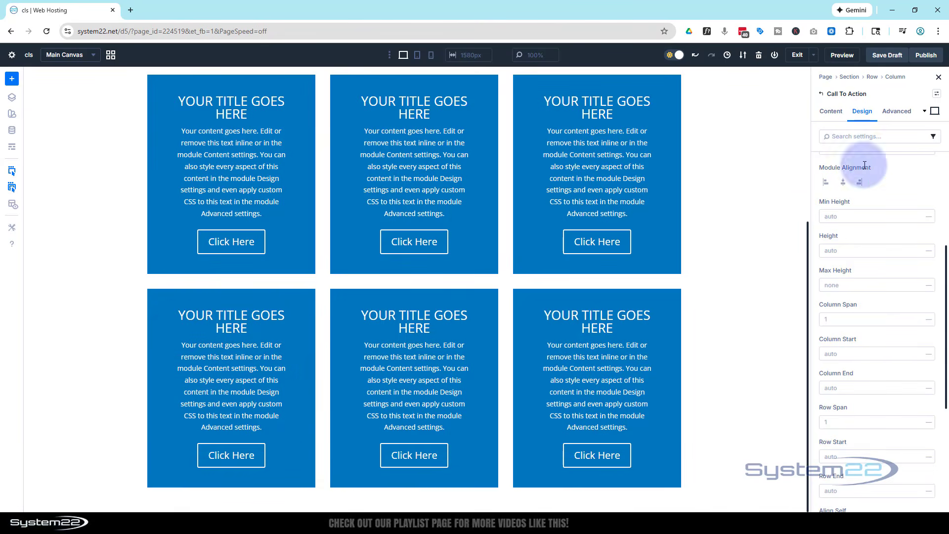
{"action": "left_click", "coordinate": [917, 318]}
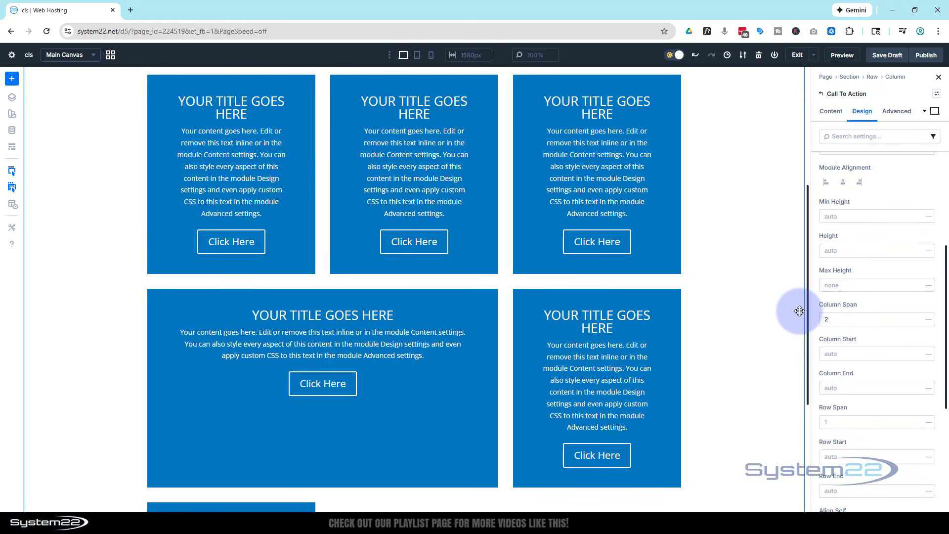
Step: Set the Column Span of the last Call To Action module to 3 so it fills the bottom row on desktop
{"action": "scroll", "coordinate": [799, 310], "scroll_direction": "down", "scroll_amount": 3}
{"action": "scroll", "coordinate": [799, 310], "scroll_direction": "down", "scroll_amount": 1}
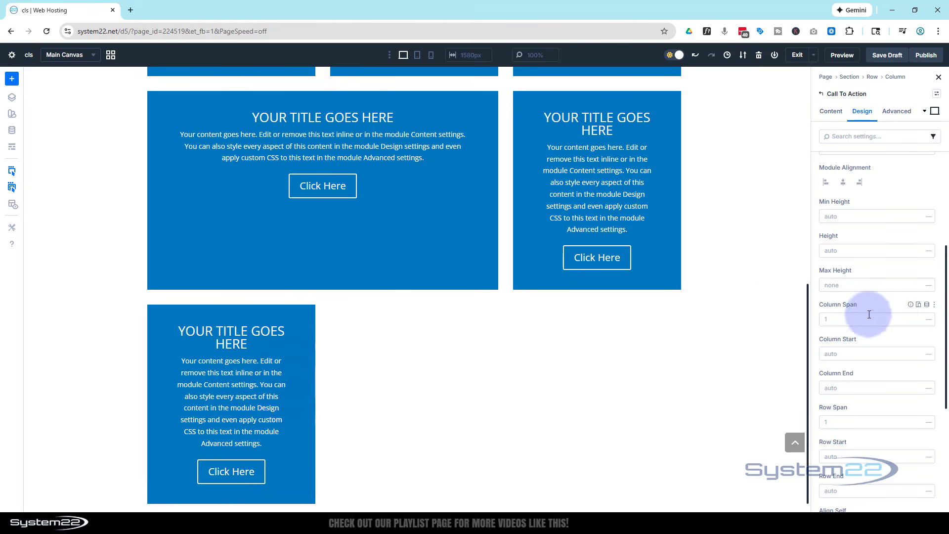
{"action": "left_click", "coordinate": [917, 318]}
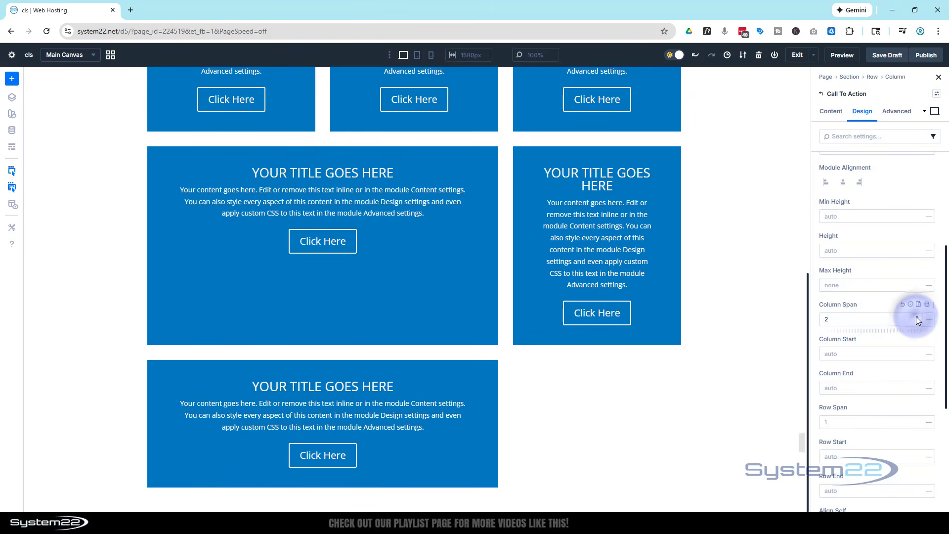
{"action": "left_click", "coordinate": [916, 318]}
{"action": "scroll", "coordinate": [355, 348], "scroll_direction": "up", "scroll_amount": 10}
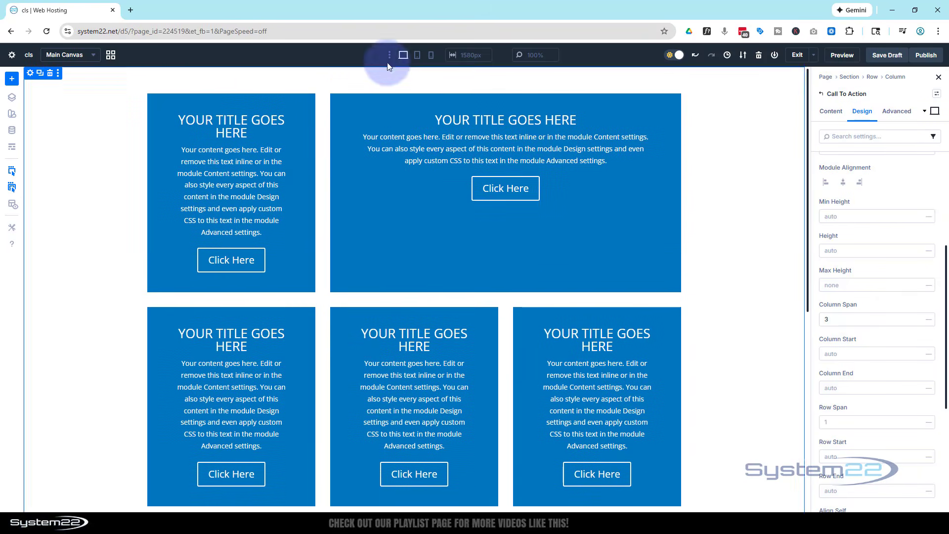
Step: Switch to the tablet preview and set the last Call To Action module's Column Span to 2
{"action": "left_click", "coordinate": [417, 57]}
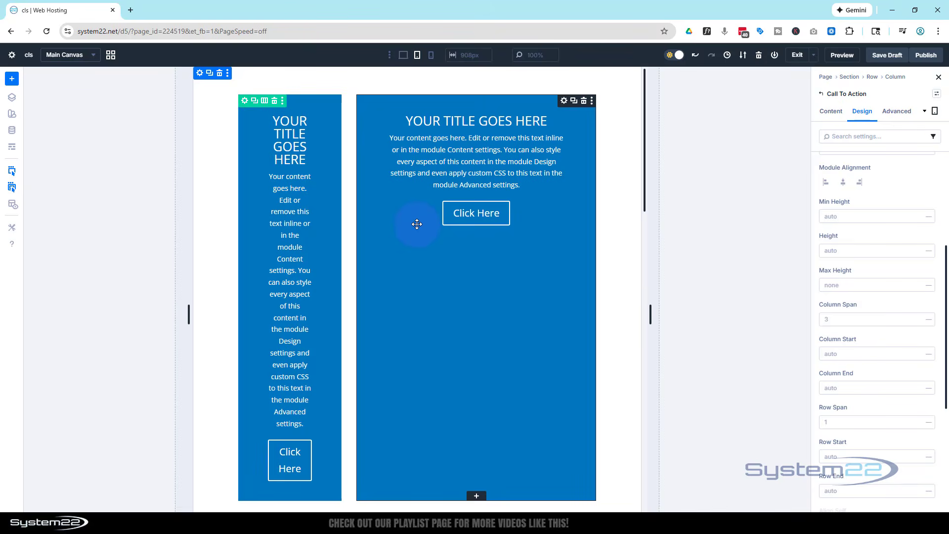
{"action": "scroll", "coordinate": [417, 224], "scroll_direction": "down", "scroll_amount": 10}
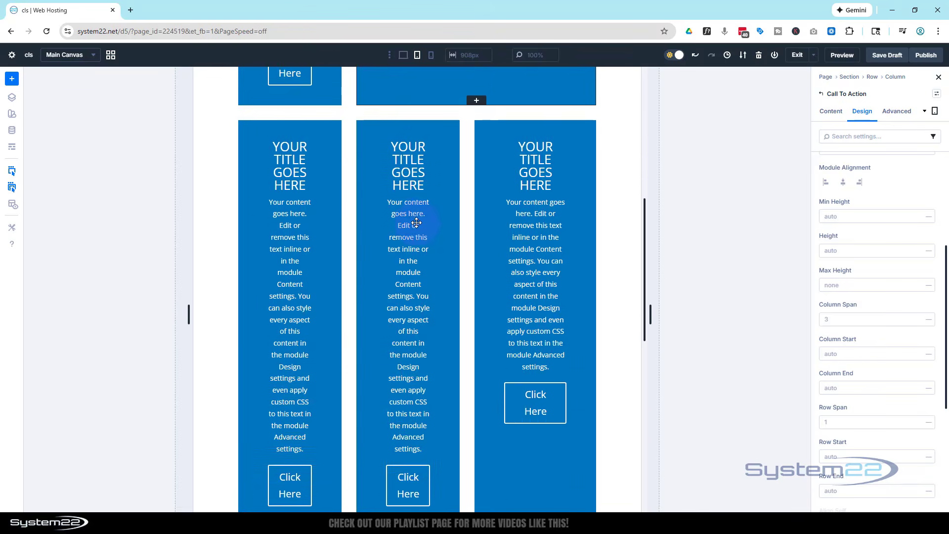
{"action": "scroll", "coordinate": [417, 222], "scroll_direction": "down", "scroll_amount": 2}
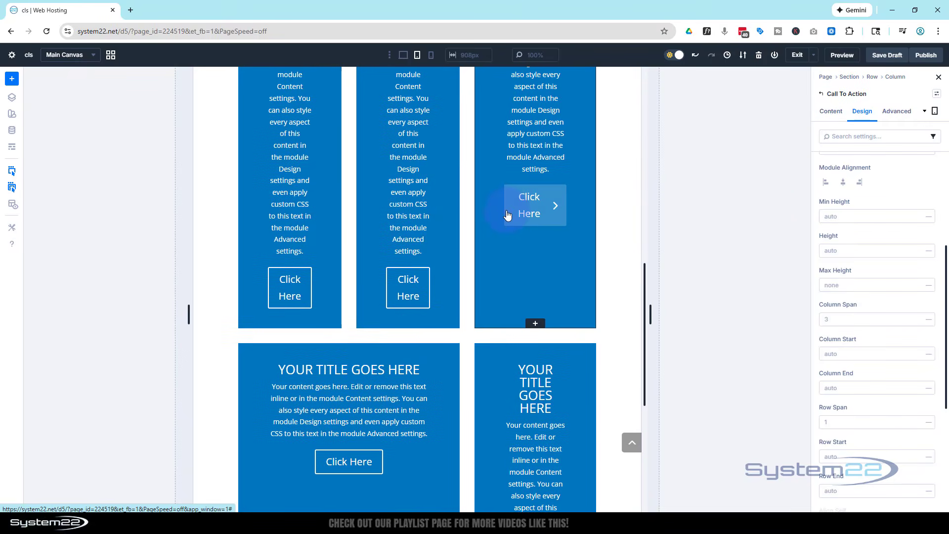
{"action": "scroll", "coordinate": [507, 212], "scroll_direction": "down", "scroll_amount": 6}
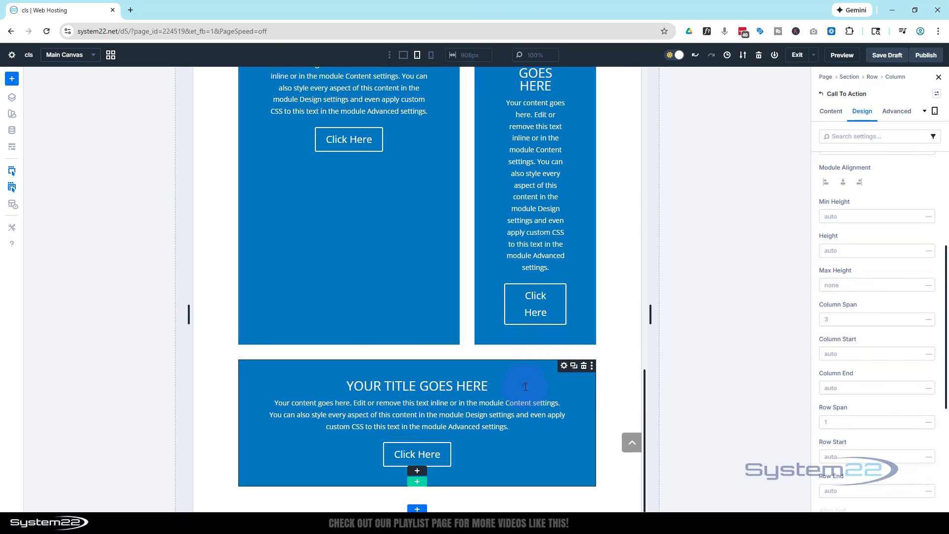
{"action": "left_click", "coordinate": [918, 322]}
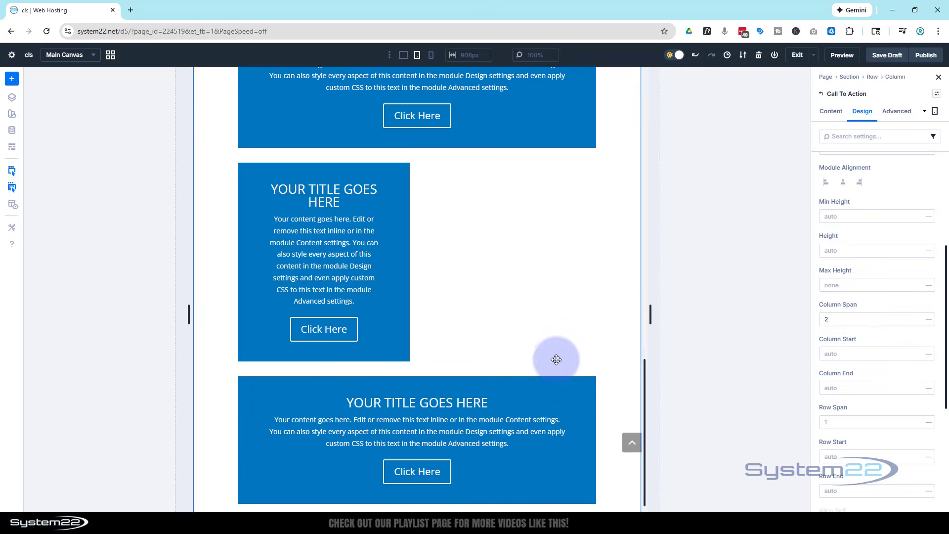
Step: For tablet, set the Column Span of the sixth Call To Action module to 1 and of the first module to 2
{"action": "scroll", "coordinate": [556, 359], "scroll_direction": "up", "scroll_amount": 3}
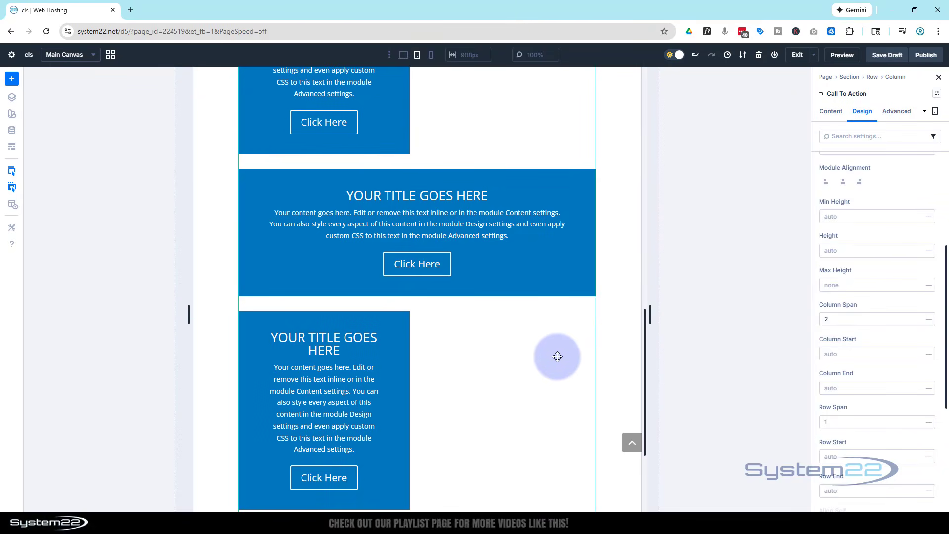
{"action": "scroll", "coordinate": [557, 356], "scroll_direction": "up", "scroll_amount": 3}
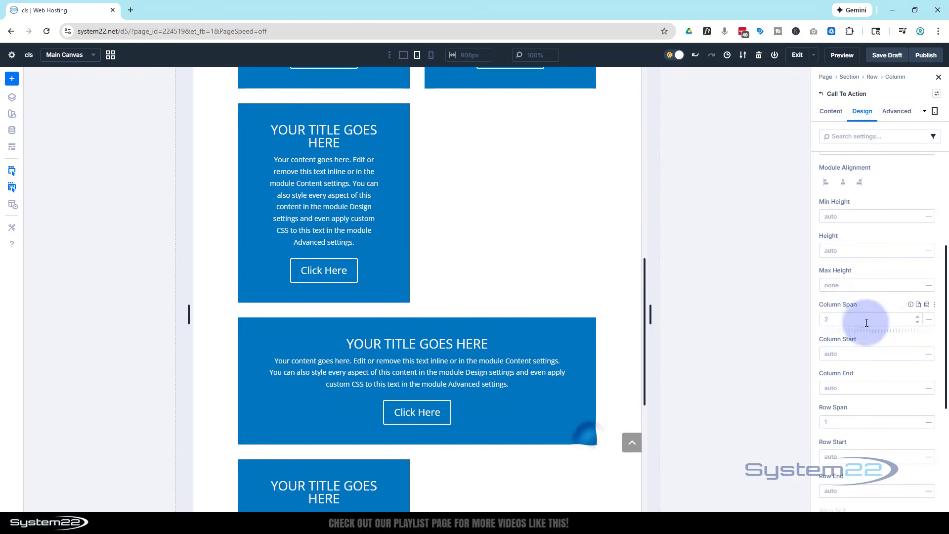
{"action": "left_click", "coordinate": [917, 320]}
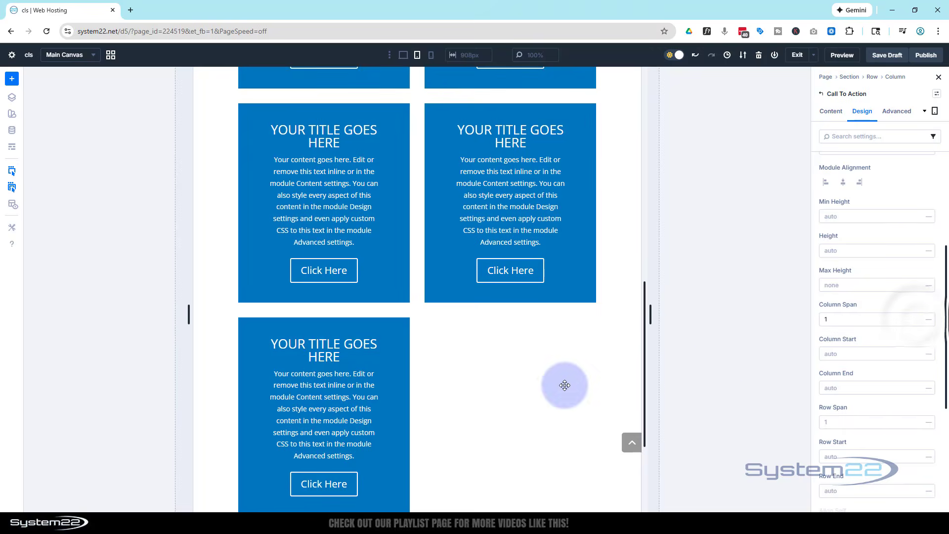
{"action": "scroll", "coordinate": [541, 395], "scroll_direction": "up", "scroll_amount": 6}
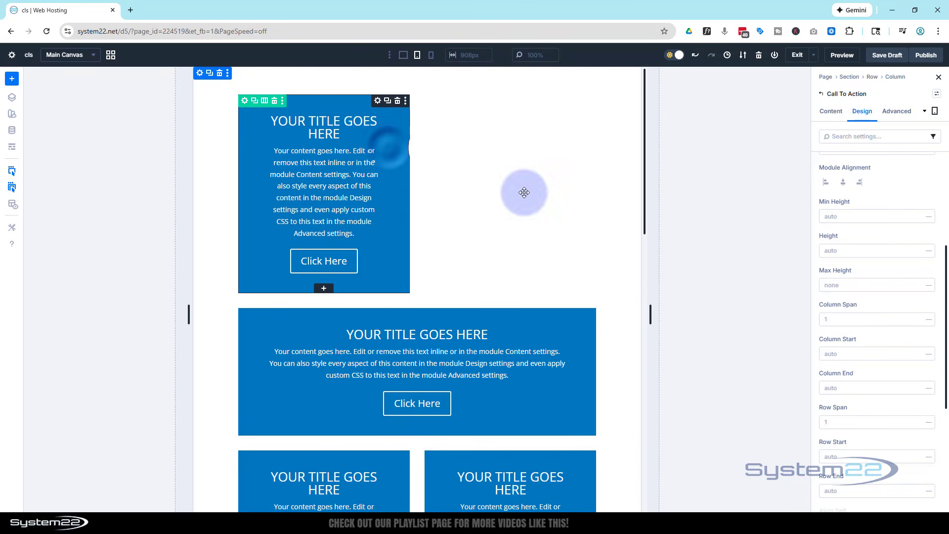
{"action": "left_click", "coordinate": [917, 319]}
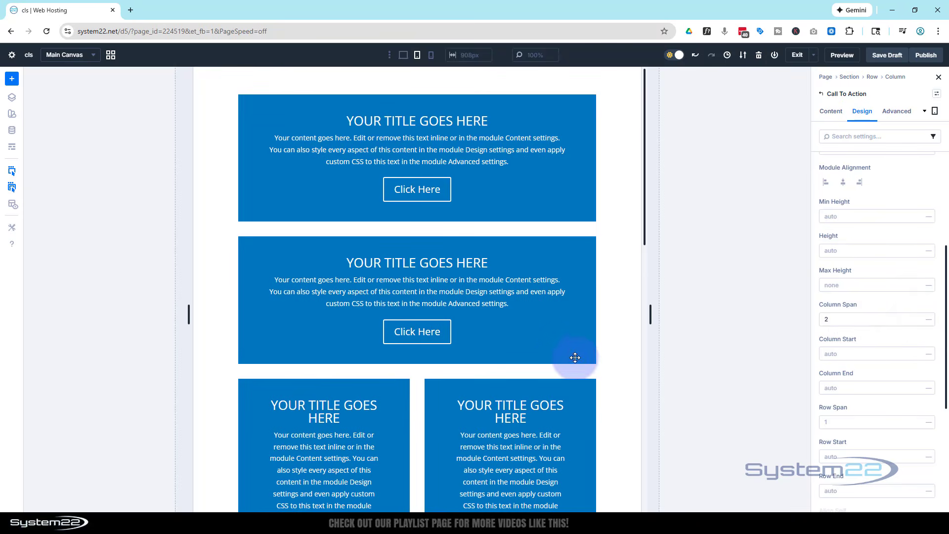
Step: Set the Column Span of the seventh Call To Action module to 2 for tablet and check the layout
{"action": "scroll", "coordinate": [571, 353], "scroll_direction": "down", "scroll_amount": 9}
{"action": "scroll", "coordinate": [538, 351], "scroll_direction": "down", "scroll_amount": 4}
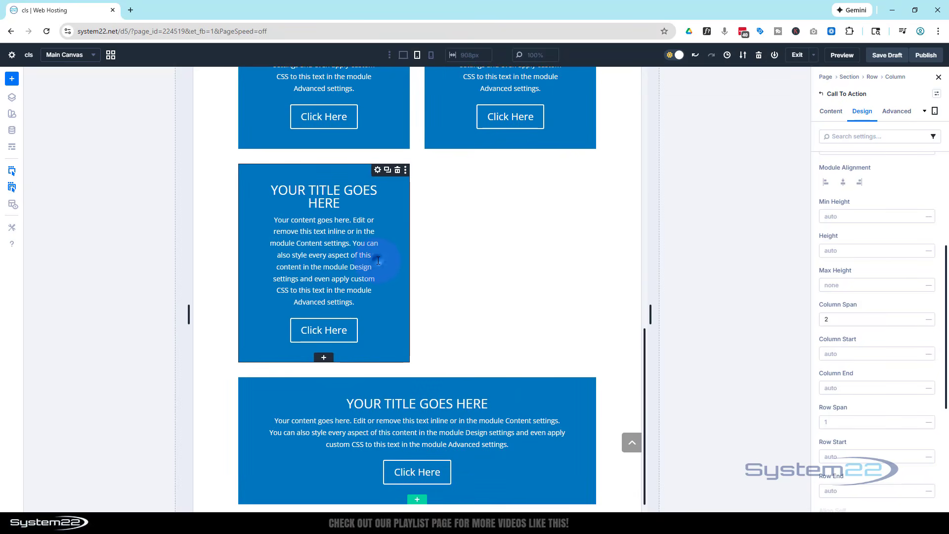
{"action": "left_click", "coordinate": [918, 306]}
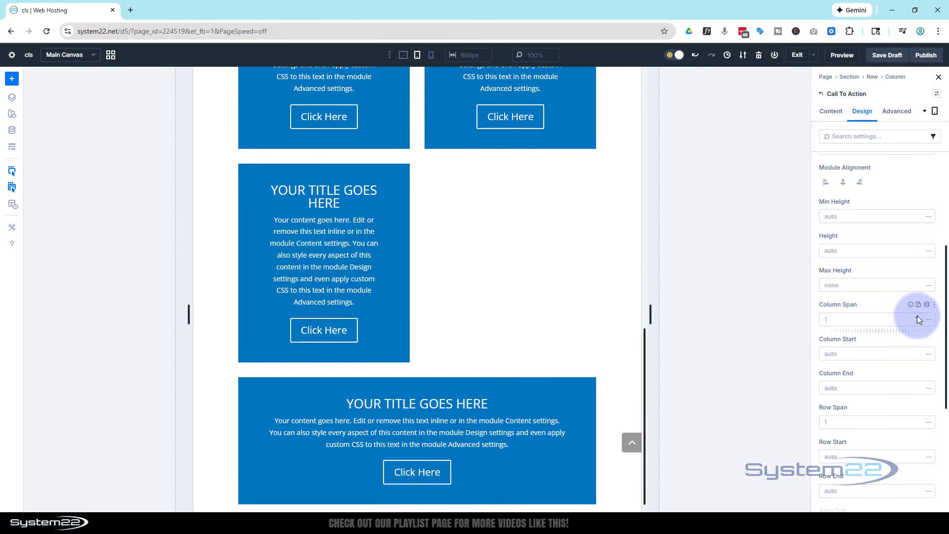
{"action": "left_click", "coordinate": [917, 317]}
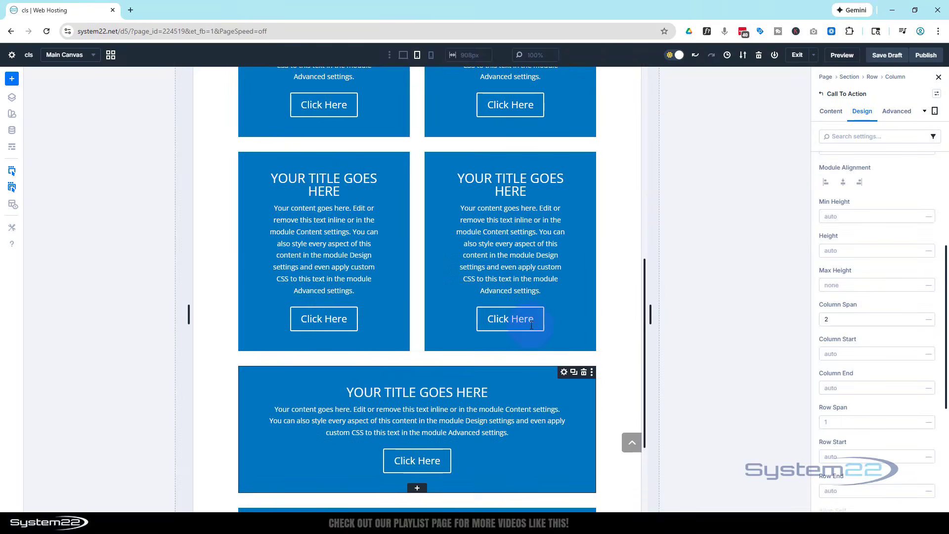
{"action": "scroll", "coordinate": [534, 326], "scroll_direction": "down", "scroll_amount": 3}
{"action": "scroll", "coordinate": [533, 326], "scroll_direction": "up", "scroll_amount": 10}
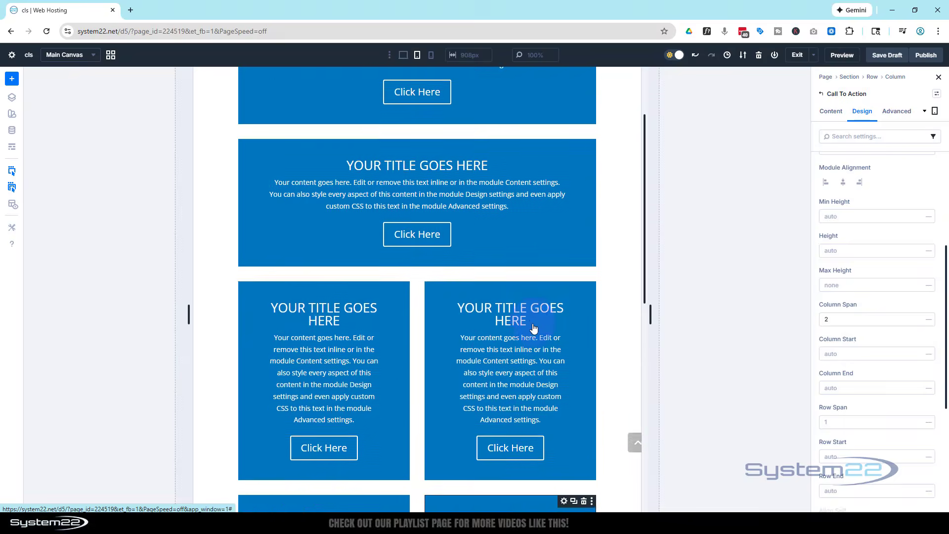
{"action": "scroll", "coordinate": [533, 327], "scroll_direction": "up", "scroll_amount": 2}
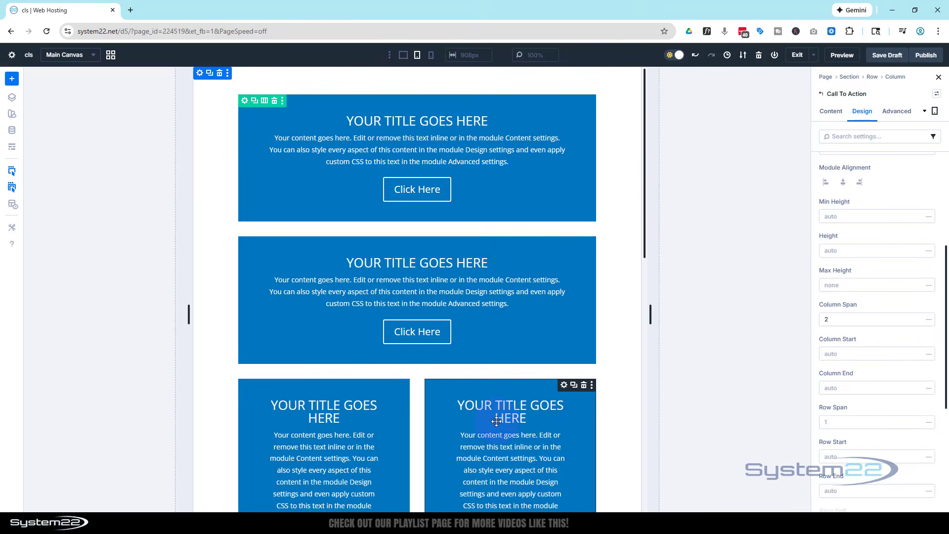
Step: Switch to the phone preview and set the first Call To Action module's Column Span to 1
{"action": "left_click", "coordinate": [431, 56]}
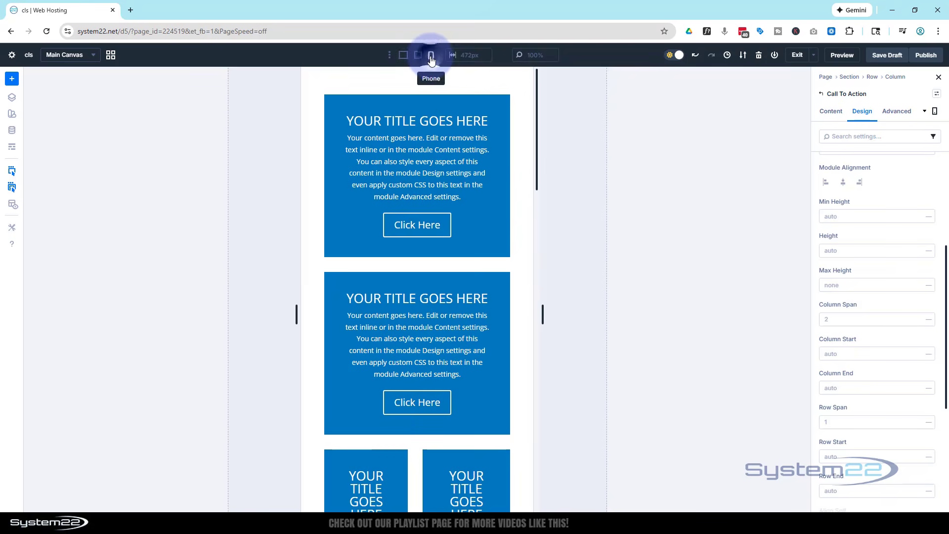
{"action": "scroll", "coordinate": [446, 155], "scroll_direction": "down", "scroll_amount": 7}
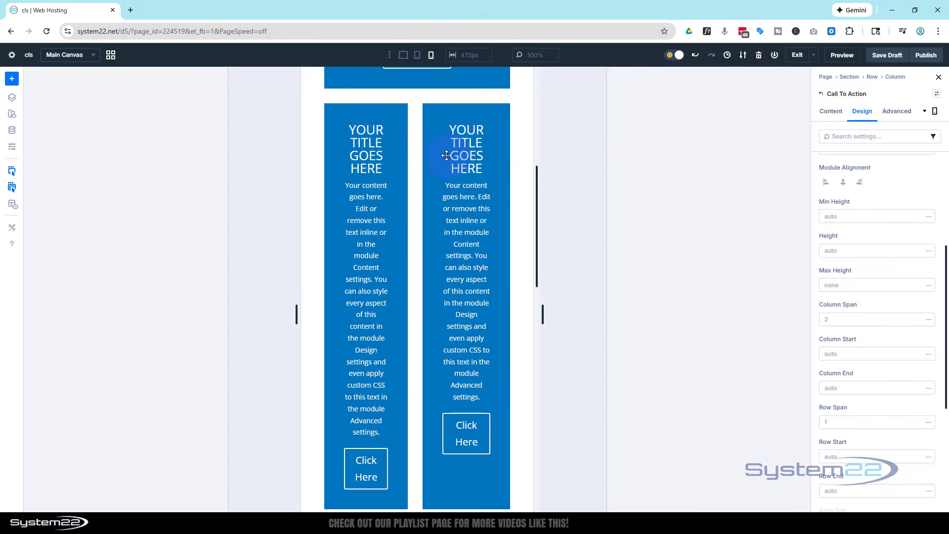
{"action": "scroll", "coordinate": [446, 156], "scroll_direction": "down", "scroll_amount": 5}
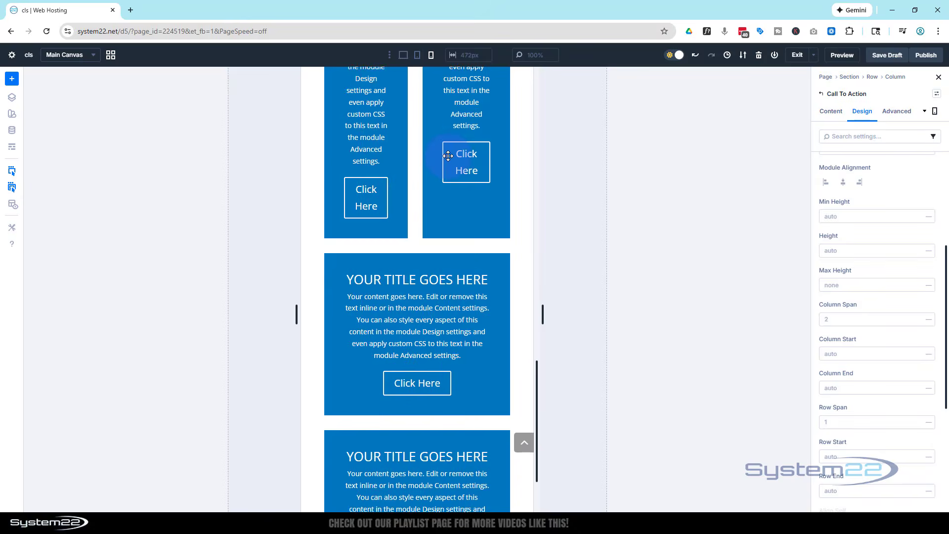
{"action": "scroll", "coordinate": [447, 157], "scroll_direction": "down", "scroll_amount": 2}
{"action": "scroll", "coordinate": [447, 156], "scroll_direction": "up", "scroll_amount": 14}
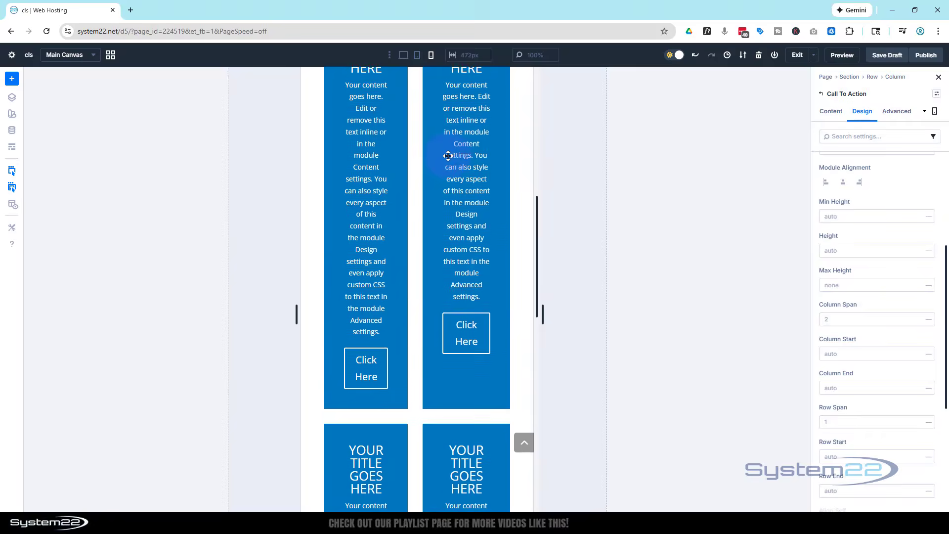
{"action": "scroll", "coordinate": [447, 156], "scroll_direction": "up", "scroll_amount": 9}
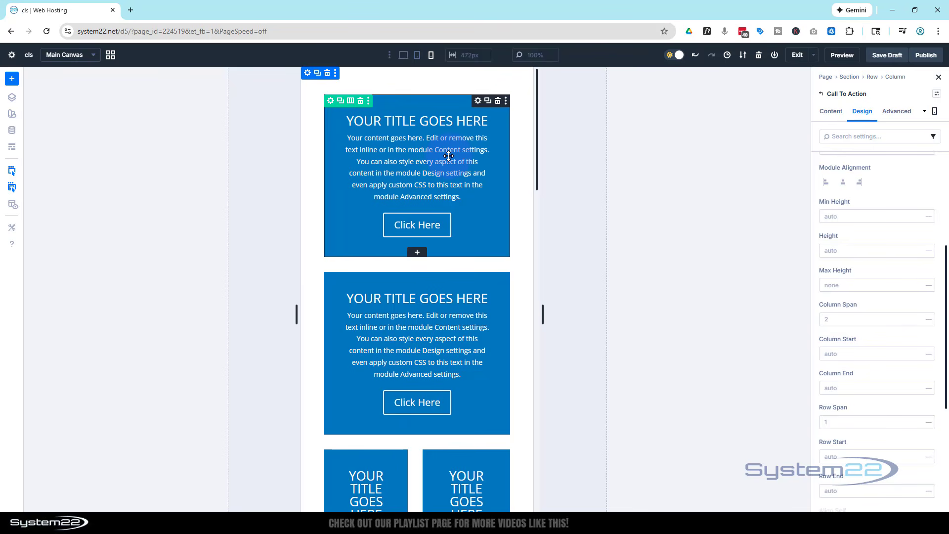
{"action": "left_click", "coordinate": [917, 322]}
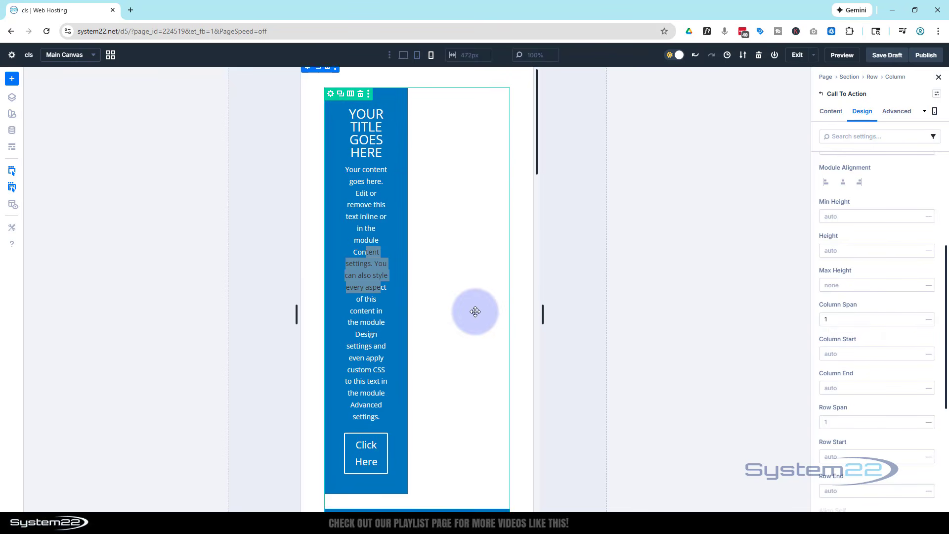
Step: For phone, set the Column Span of the second Call To Action module to 1
{"action": "scroll", "coordinate": [475, 311], "scroll_direction": "down", "scroll_amount": 5}
{"action": "scroll", "coordinate": [475, 311], "scroll_direction": "down", "scroll_amount": 1}
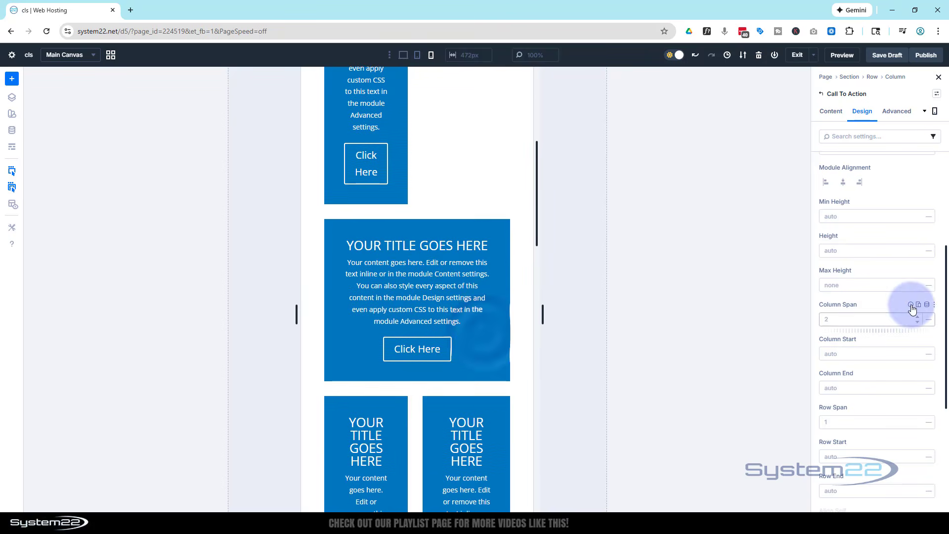
{"action": "left_click", "coordinate": [917, 322]}
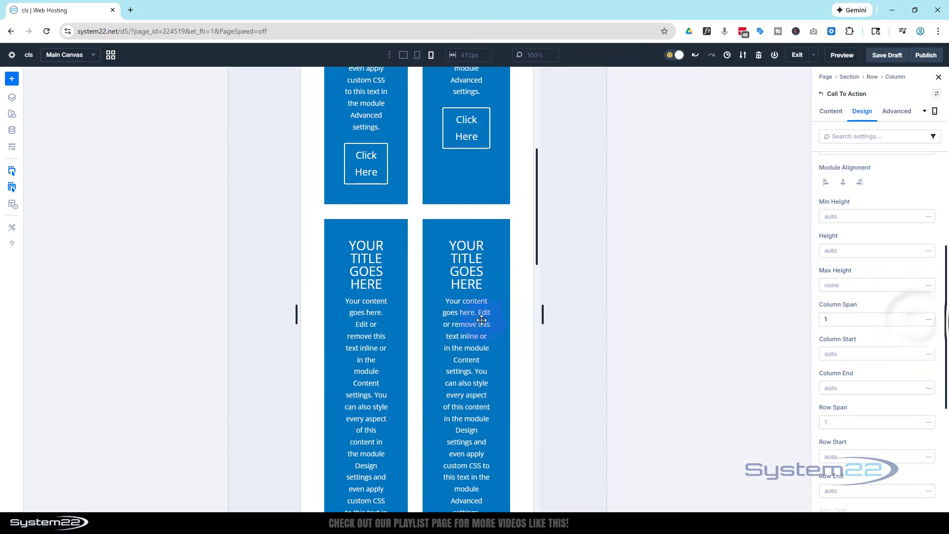
Step: For phone, set the Column Span of the seventh and last Call To Action modules to 1 and check the layout
{"action": "scroll", "coordinate": [459, 318], "scroll_direction": "down", "scroll_amount": 1}
{"action": "scroll", "coordinate": [459, 317], "scroll_direction": "down", "scroll_amount": 10}
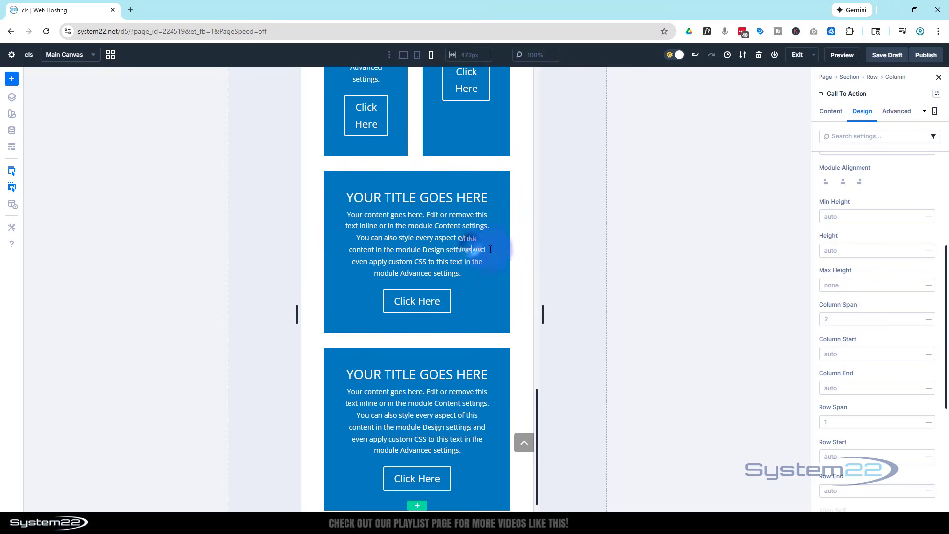
{"action": "left_click", "coordinate": [917, 318]}
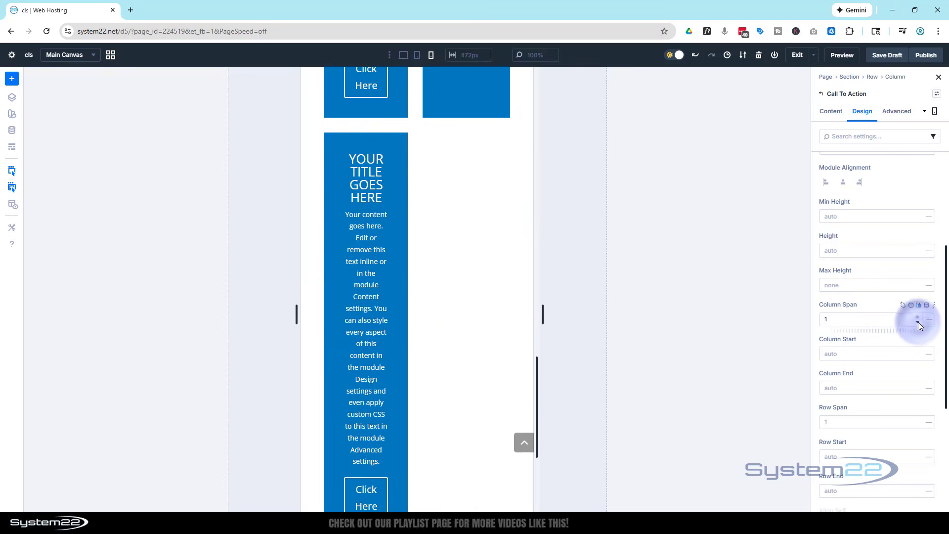
{"action": "left_click", "coordinate": [918, 322]}
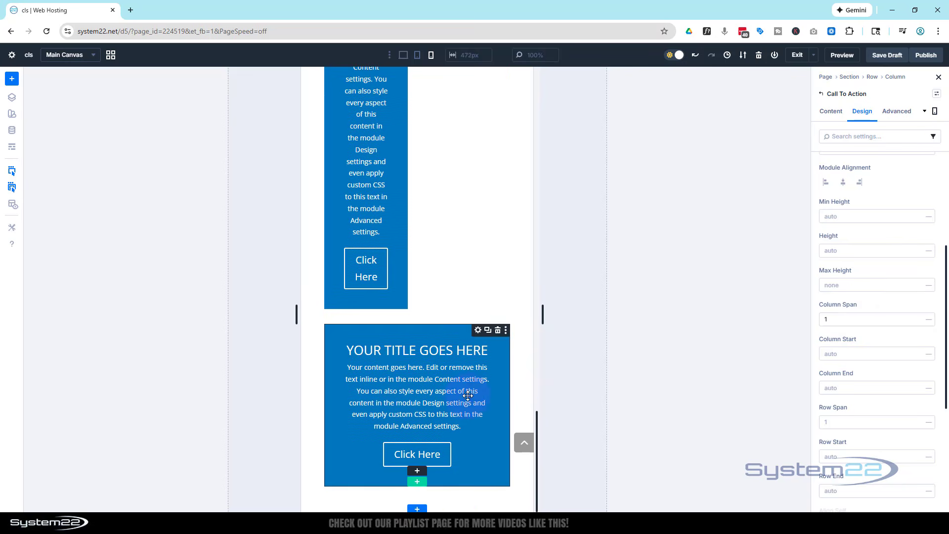
{"action": "left_click", "coordinate": [916, 318]}
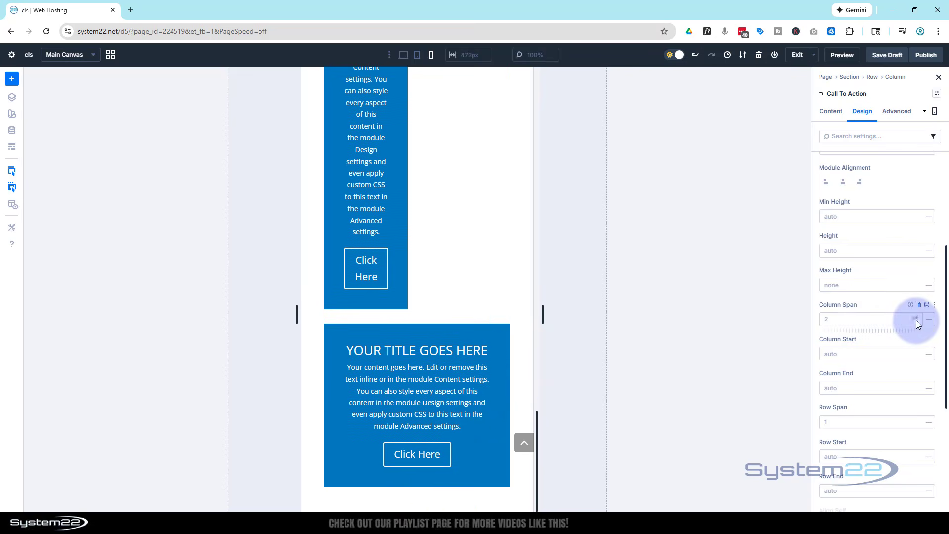
{"action": "left_click", "coordinate": [915, 321]}
{"action": "scroll", "coordinate": [380, 385], "scroll_direction": "down", "scroll_amount": 2}
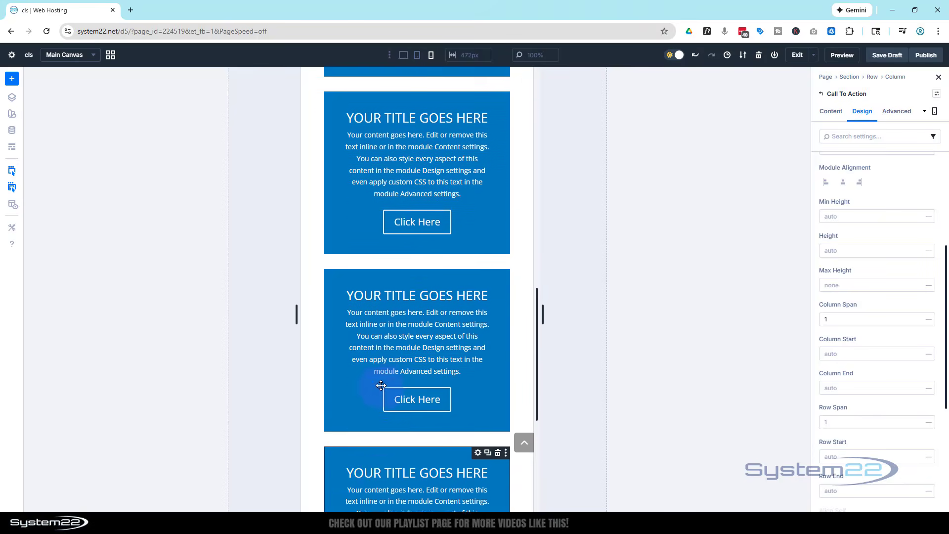
{"action": "scroll", "coordinate": [380, 385], "scroll_direction": "up", "scroll_amount": 10}
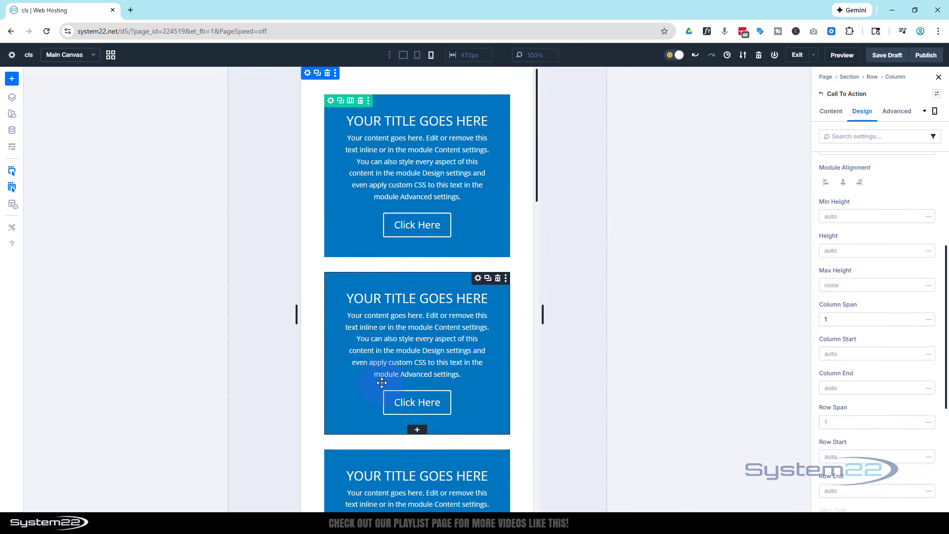
Step: Review the Call To Action grid layout in the tablet and desktop previews
{"action": "left_click", "coordinate": [417, 56]}
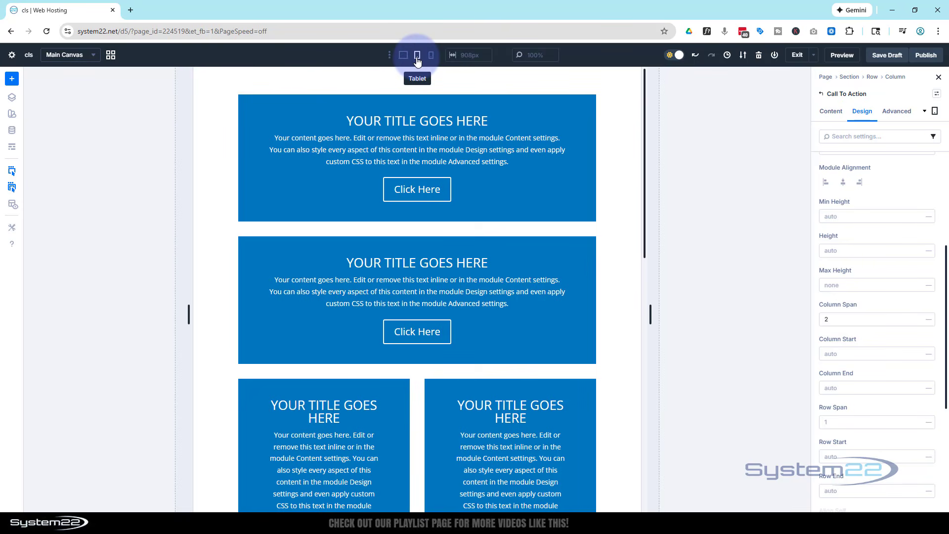
{"action": "scroll", "coordinate": [420, 157], "scroll_direction": "down", "scroll_amount": 8}
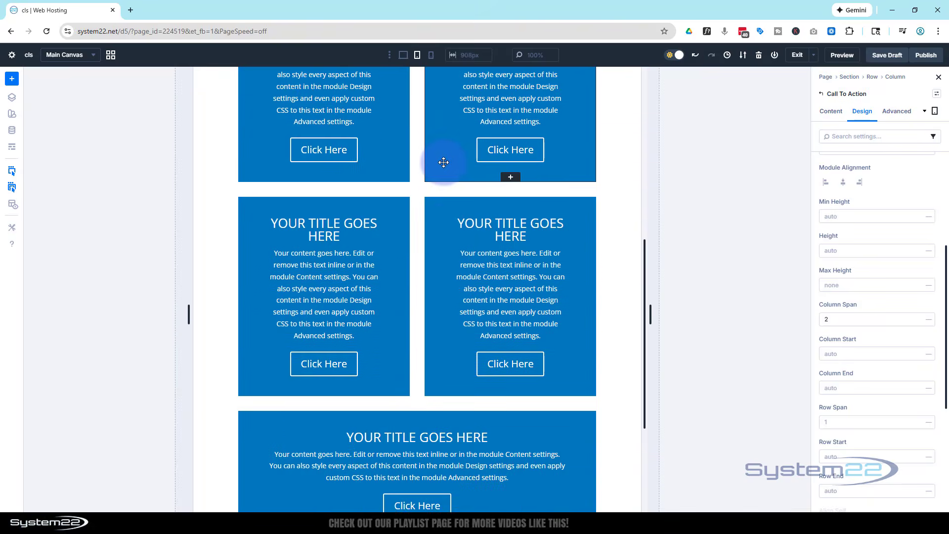
{"action": "scroll", "coordinate": [444, 162], "scroll_direction": "down", "scroll_amount": 15}
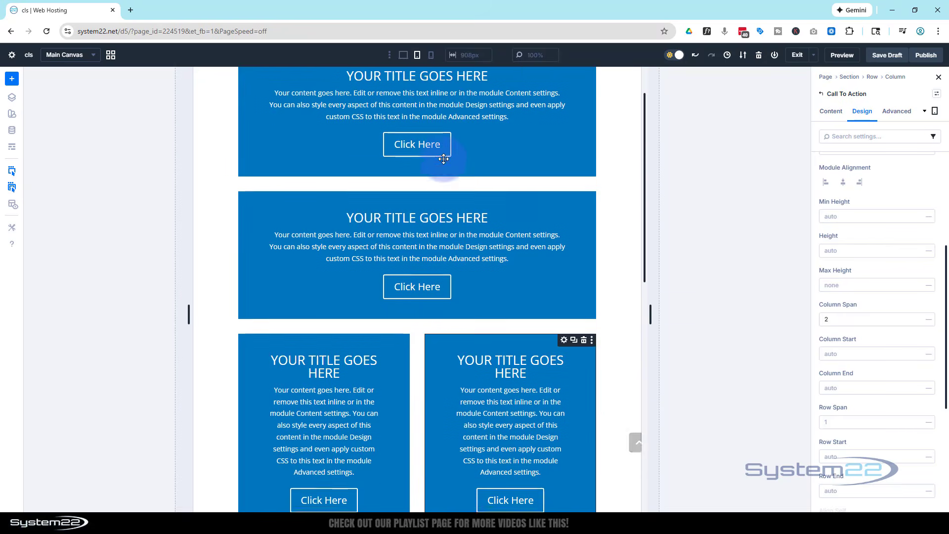
{"action": "left_click", "coordinate": [403, 55]}
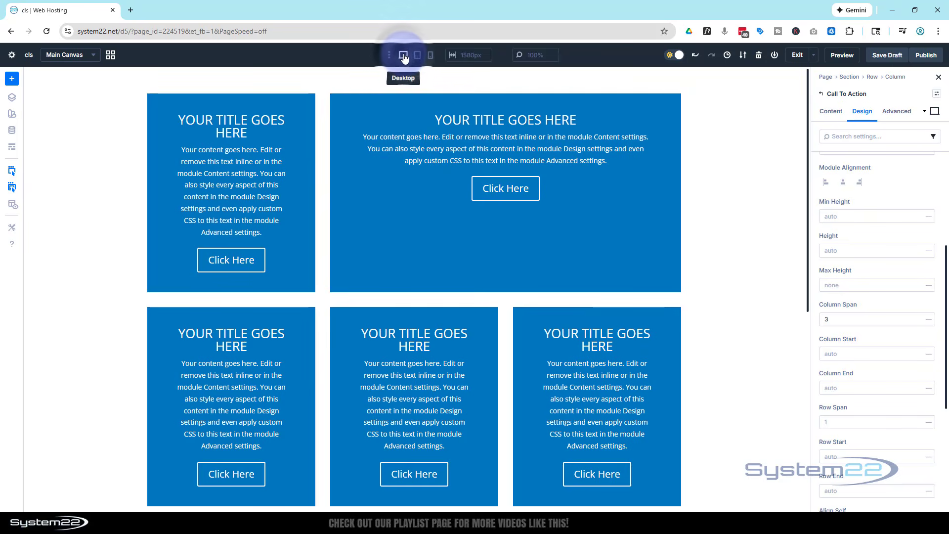
{"action": "scroll", "coordinate": [378, 175], "scroll_direction": "down", "scroll_amount": 7}
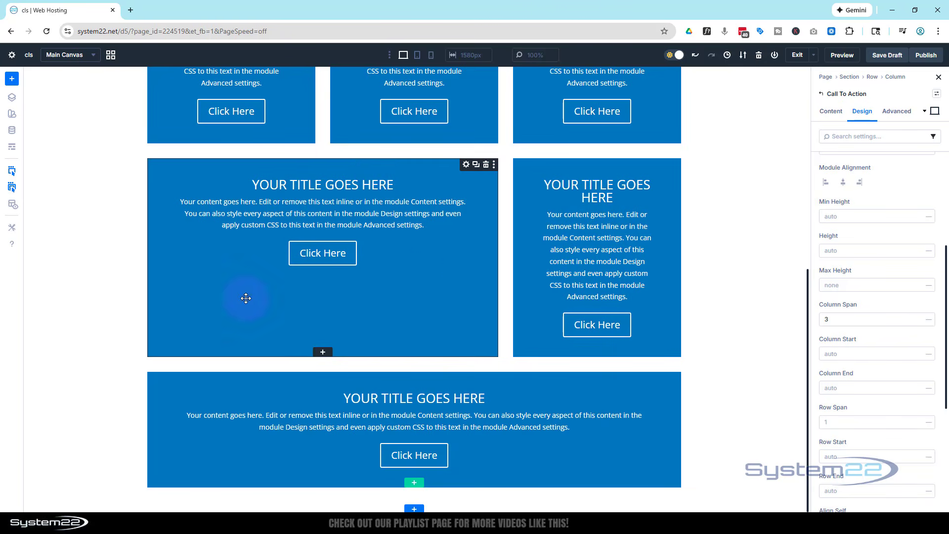
{"action": "scroll", "coordinate": [465, 270], "scroll_direction": "up", "scroll_amount": 7}
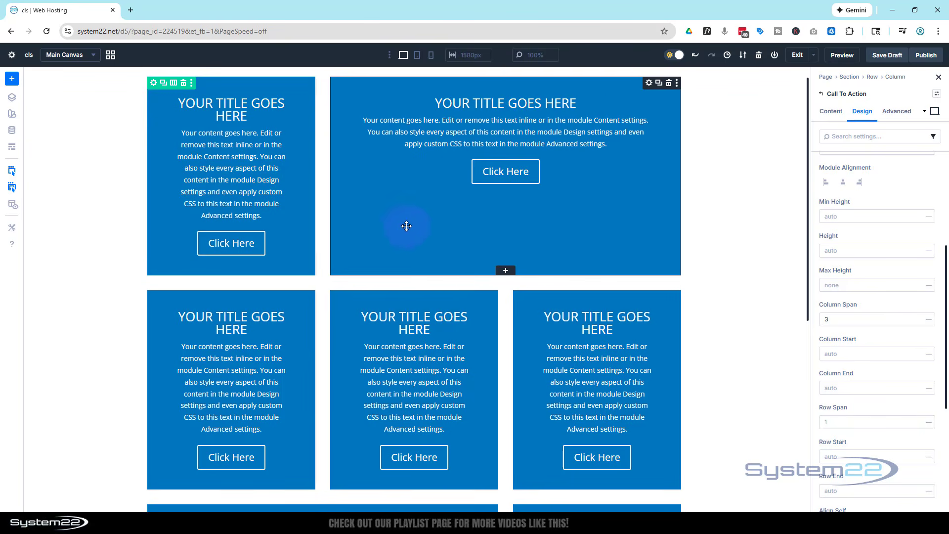
Step: On desktop, set Justify Content to Center in the Layout settings of the wide second Call To Action module
{"action": "scroll", "coordinate": [404, 227], "scroll_direction": "up", "scroll_amount": 1}
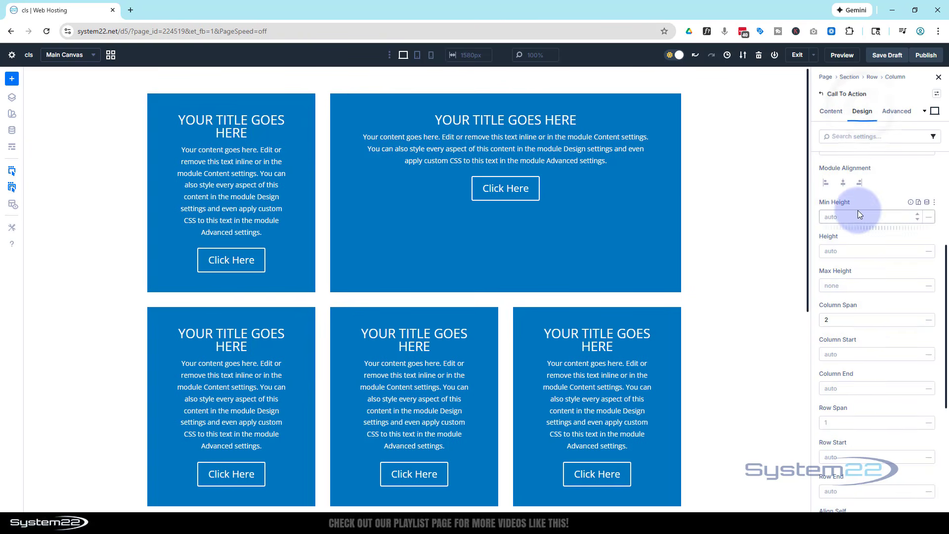
{"action": "scroll", "coordinate": [858, 210], "scroll_direction": "up", "scroll_amount": 4}
{"action": "left_click", "coordinate": [821, 164]}
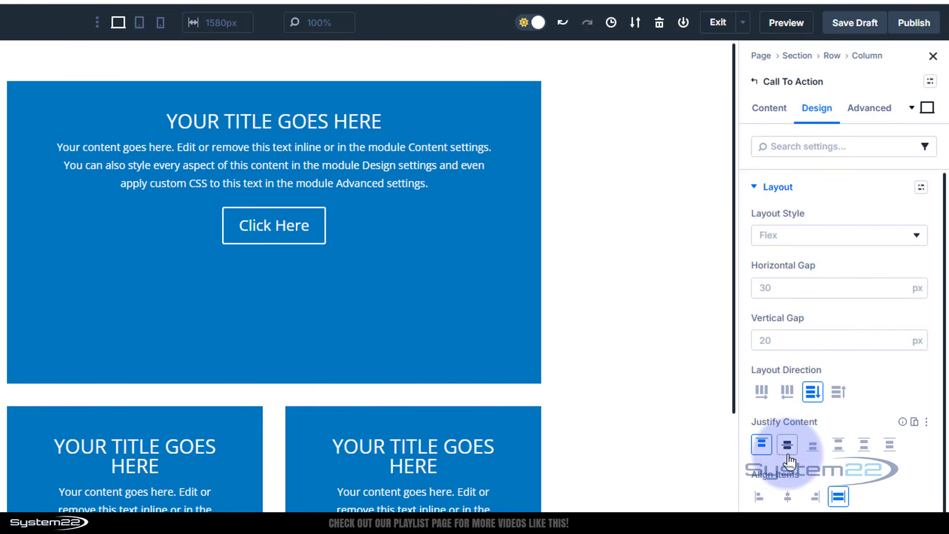
{"action": "left_click", "coordinate": [789, 450]}
Step: Set Justify Content to Center for the wide sixth Call To Action module in the third desktop row
{"action": "scroll", "coordinate": [619, 428], "scroll_direction": "down", "scroll_amount": 10}
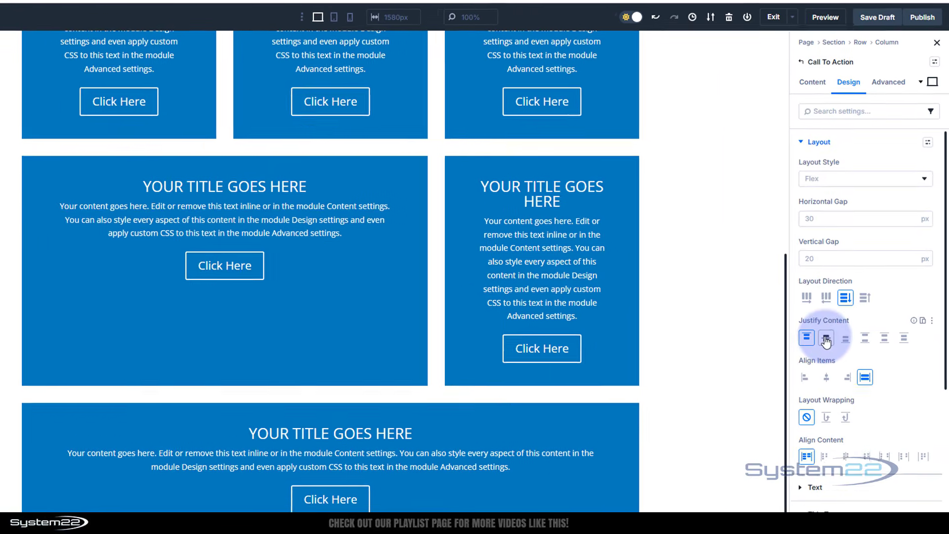
{"action": "left_click", "coordinate": [787, 444]}
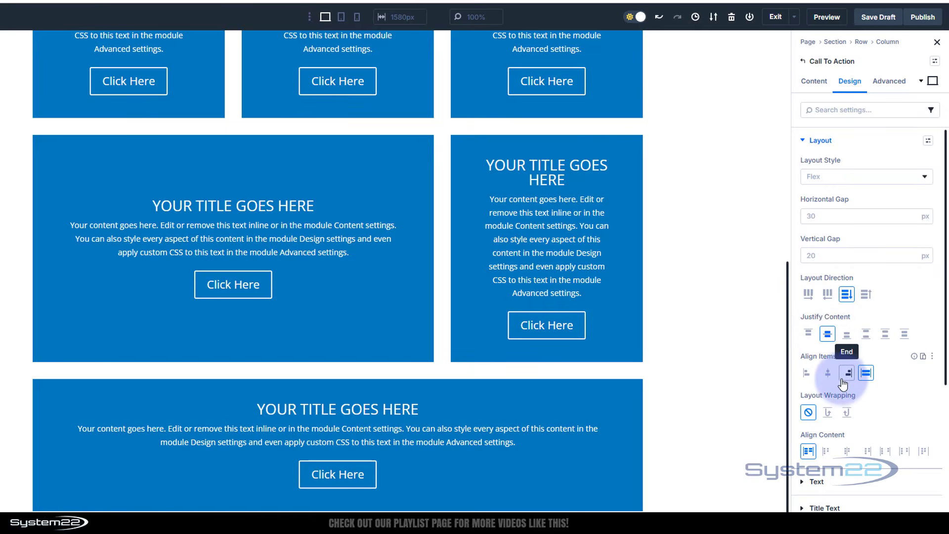
{"action": "scroll", "coordinate": [591, 376], "scroll_direction": "up", "scroll_amount": 8}
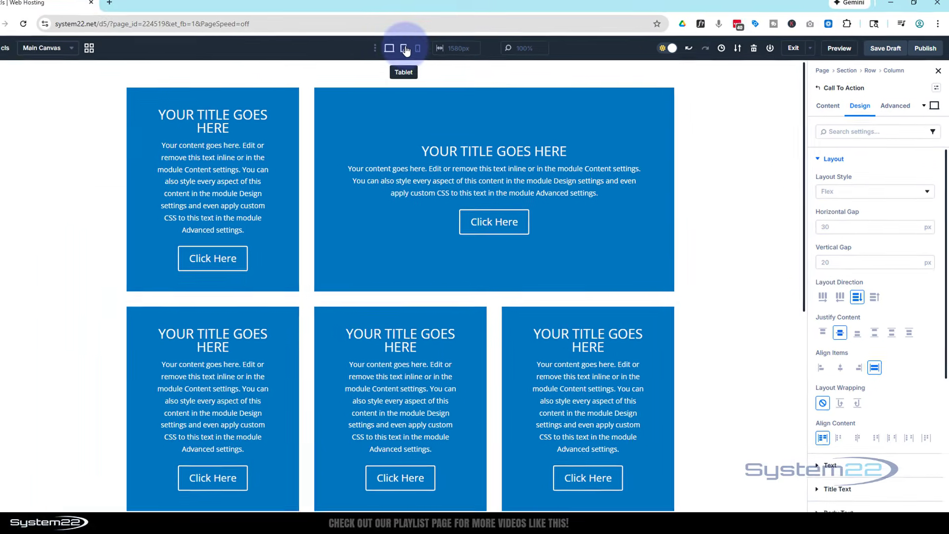
Step: Examine how the Call To Action modules stack in the tablet and phone previews
{"action": "left_click", "coordinate": [341, 17]}
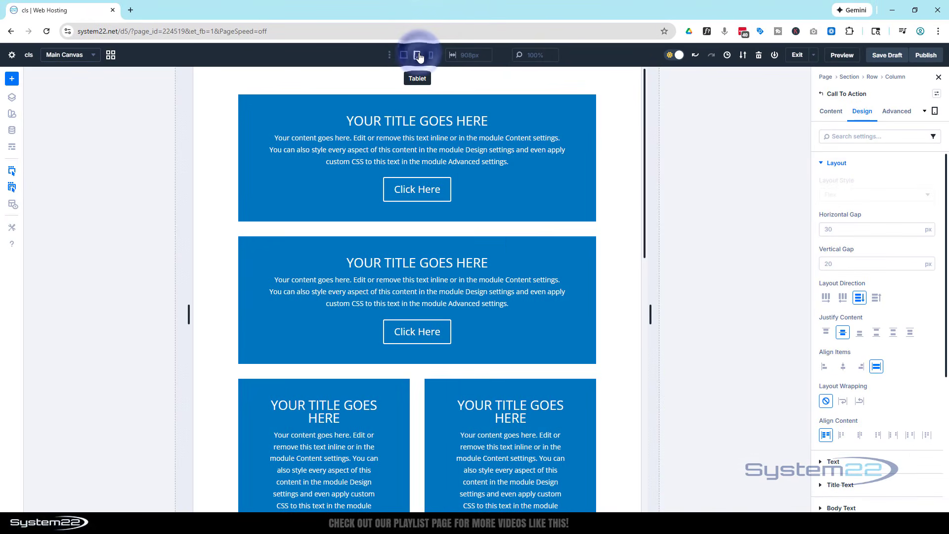
{"action": "scroll", "coordinate": [453, 143], "scroll_direction": "down", "scroll_amount": 5}
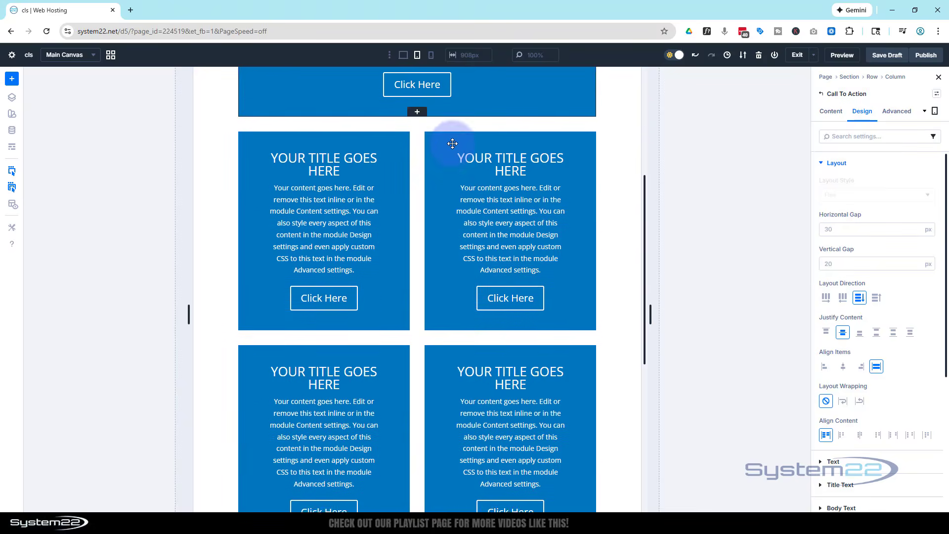
{"action": "scroll", "coordinate": [453, 143], "scroll_direction": "down", "scroll_amount": 7}
{"action": "scroll", "coordinate": [451, 133], "scroll_direction": "up", "scroll_amount": 9}
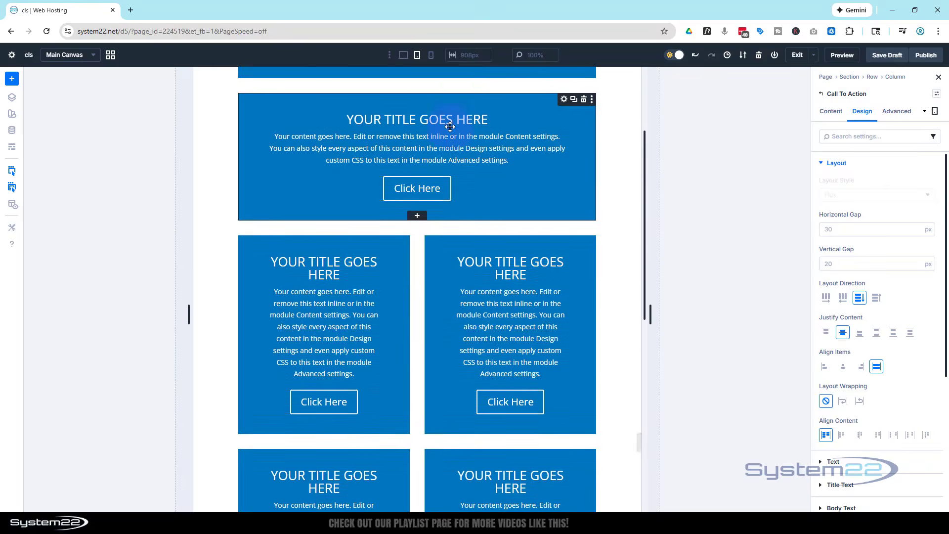
{"action": "left_click", "coordinate": [431, 56]}
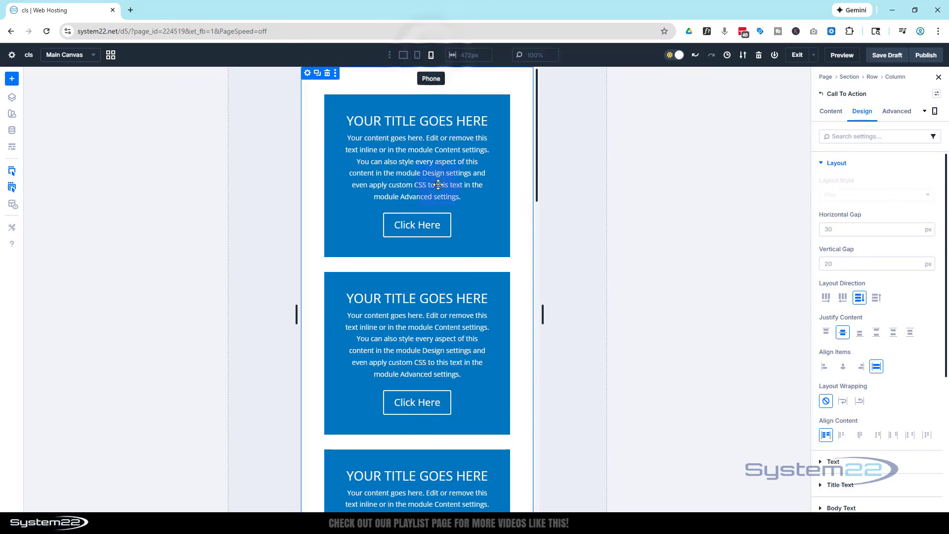
{"action": "scroll", "coordinate": [434, 185], "scroll_direction": "down", "scroll_amount": 2}
{"action": "scroll", "coordinate": [442, 192], "scroll_direction": "down", "scroll_amount": 9}
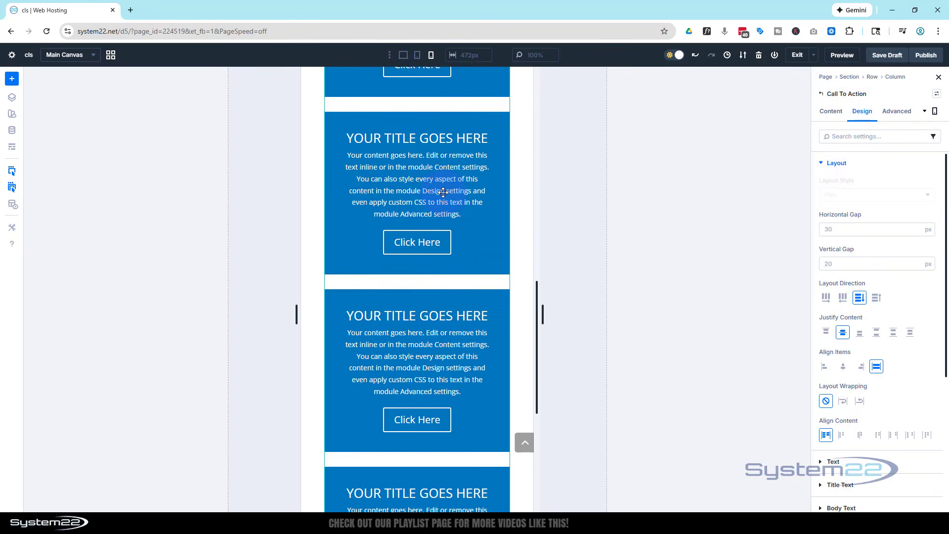
{"action": "scroll", "coordinate": [446, 187], "scroll_direction": "up", "scroll_amount": 1}
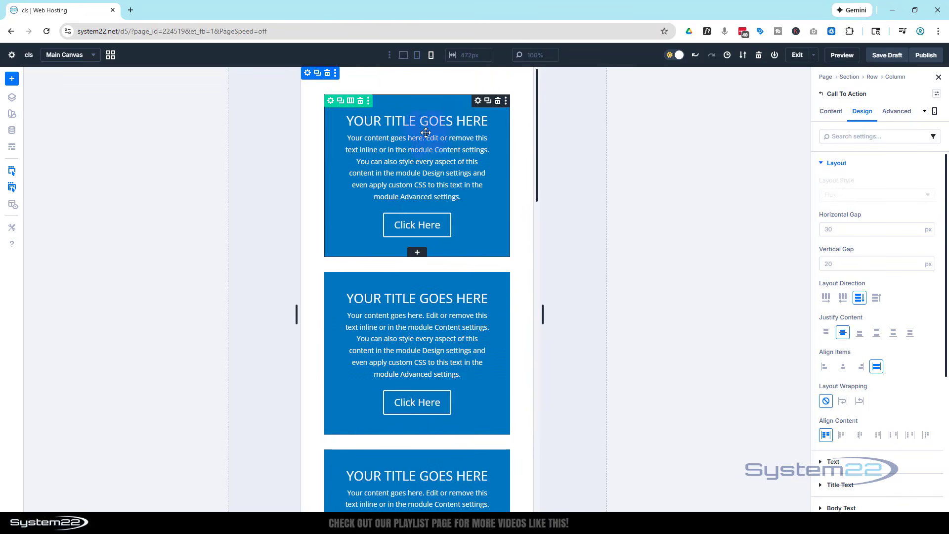
Step: On desktop, delete the content sentence starting "You can also style every aspect" from the first Call To Action module
{"action": "left_click", "coordinate": [401, 57]}
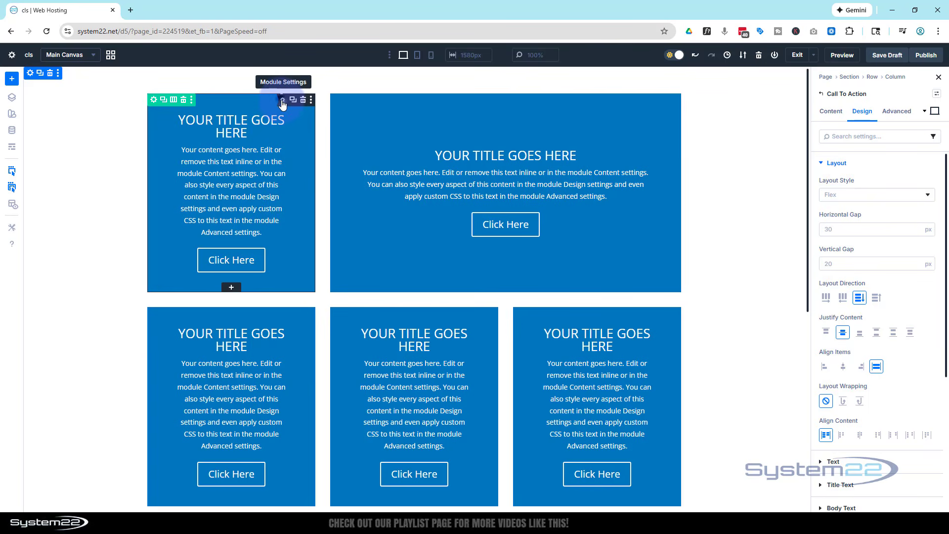
{"action": "left_click", "coordinate": [829, 109]}
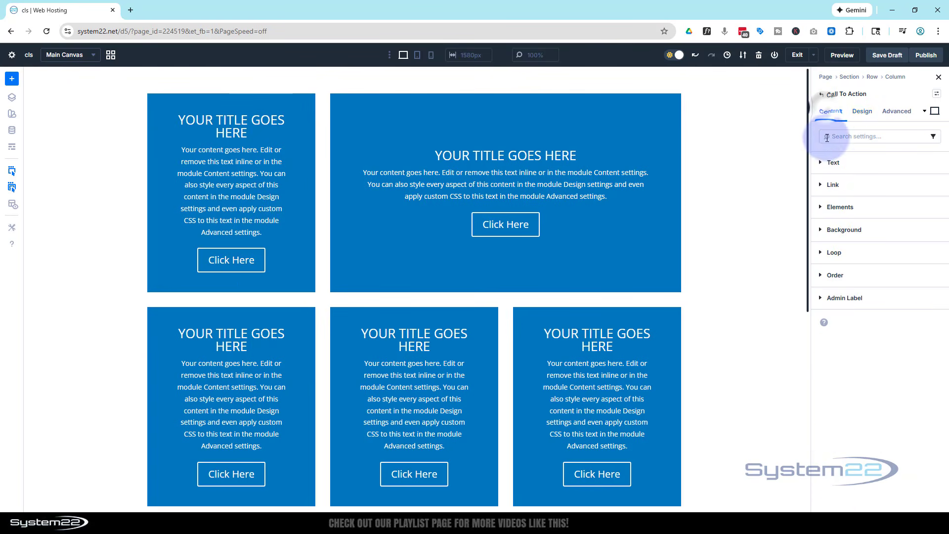
{"action": "left_click", "coordinate": [836, 162]}
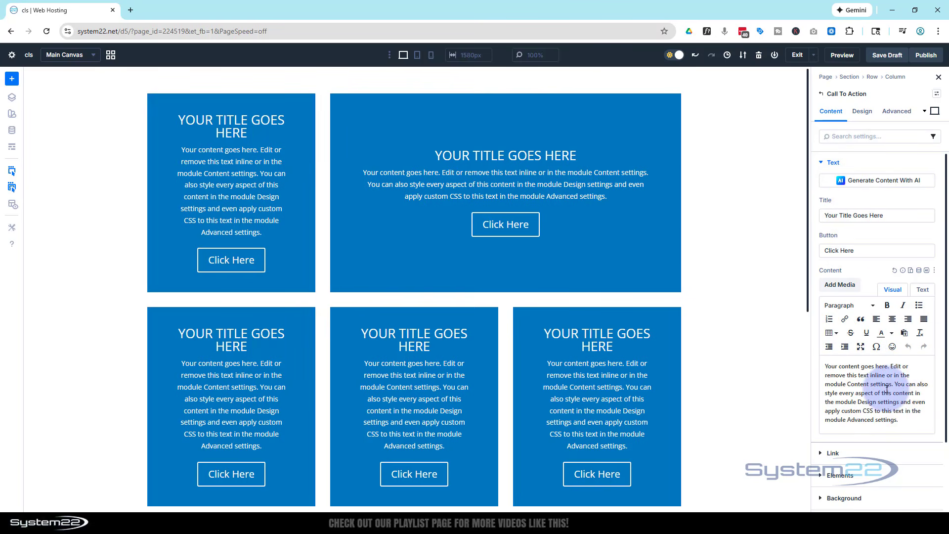
{"action": "left_click_drag", "start_coordinate": [893, 384], "coordinate": [905, 428]}
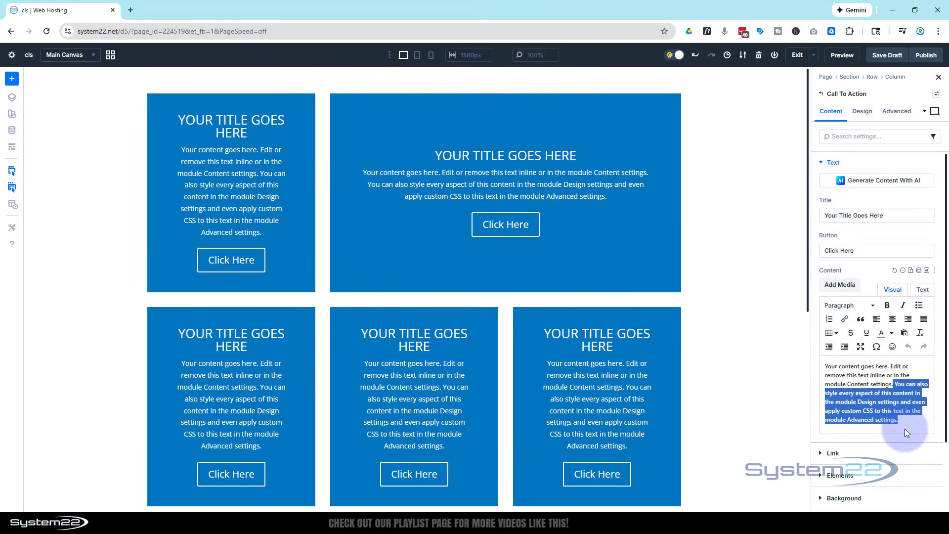
{"action": "key", "text": "BackSpace"}
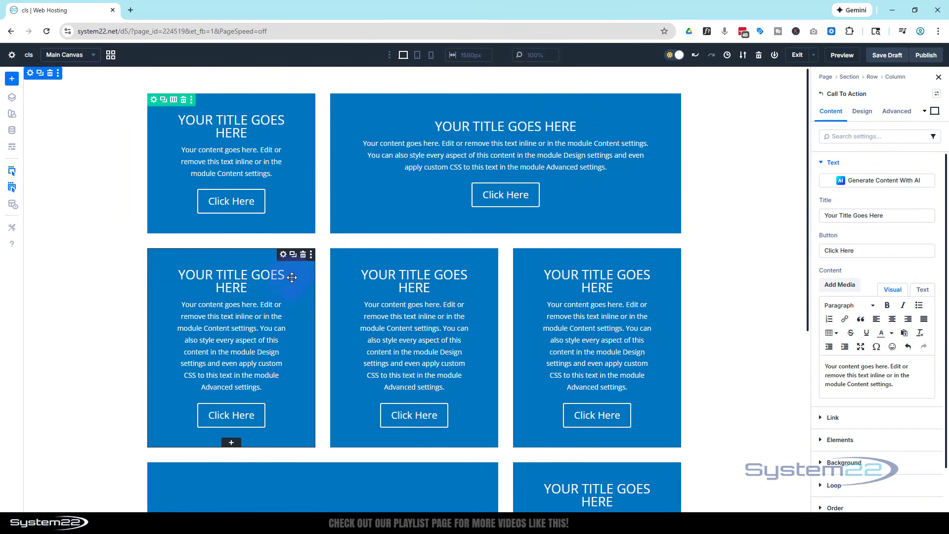
Step: Remove the "You can also style every aspect" sentence from the content of the middle Call To Action module in the second row
{"action": "scroll", "coordinate": [254, 277], "scroll_direction": "down", "scroll_amount": 2}
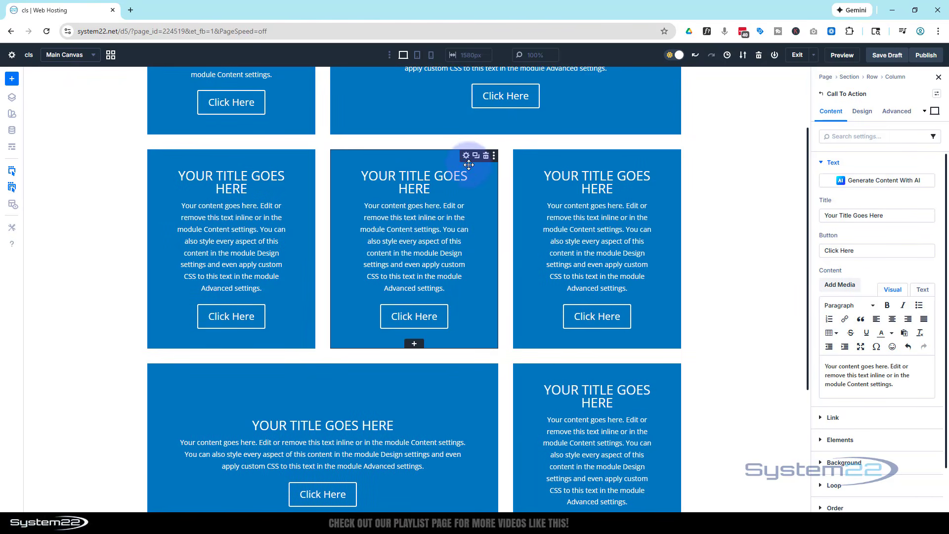
{"action": "key", "text": "ctrl+z"}
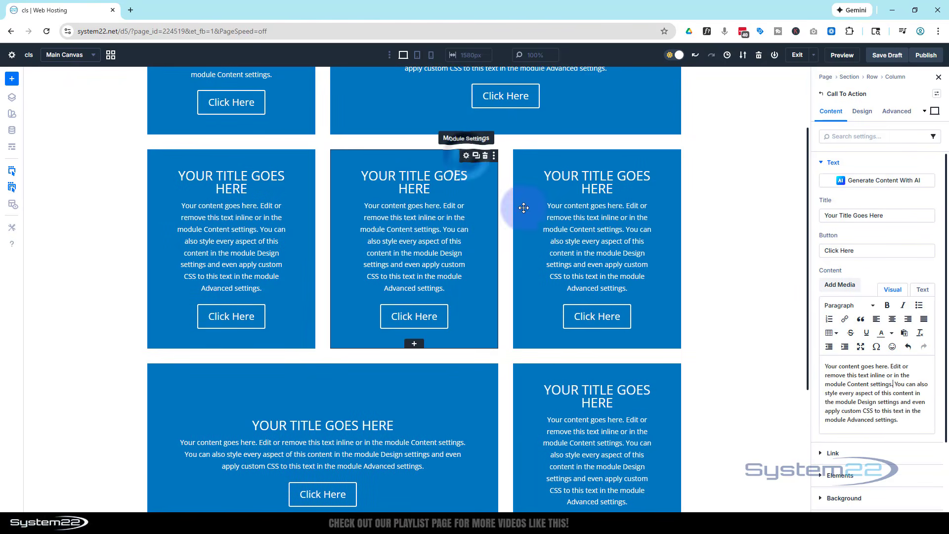
{"action": "left_click_drag", "start_coordinate": [894, 384], "coordinate": [906, 421]}
{"action": "key", "text": "BackSpace"}
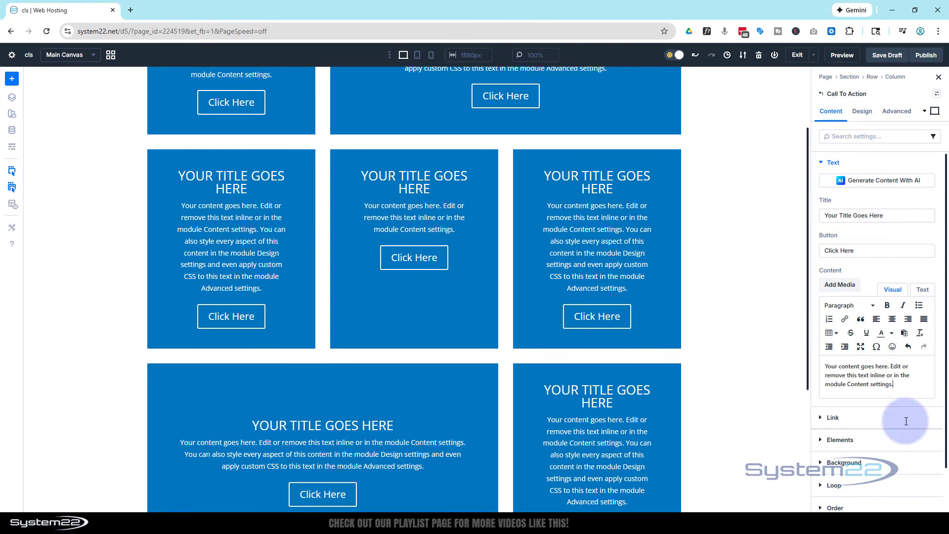
Step: Shorten the wide third-row Call To Action module's content by deleting everything after "module Content settings."
{"action": "scroll", "coordinate": [563, 322], "scroll_direction": "down", "scroll_amount": 3}
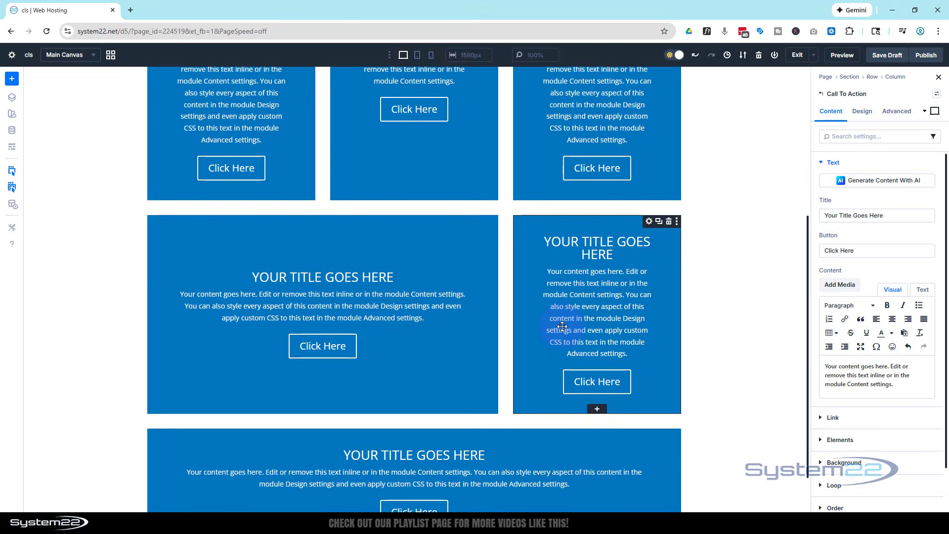
{"action": "left_click", "coordinate": [307, 307]}
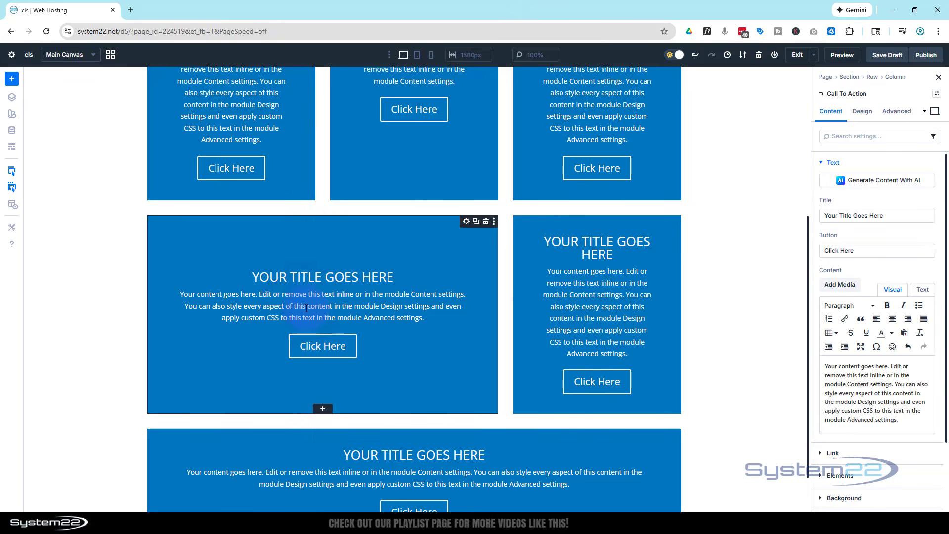
{"action": "left_click", "coordinate": [894, 384]}
{"action": "left_click_drag", "start_coordinate": [894, 384], "coordinate": [917, 438]}
{"action": "key", "text": "BackSpace"}
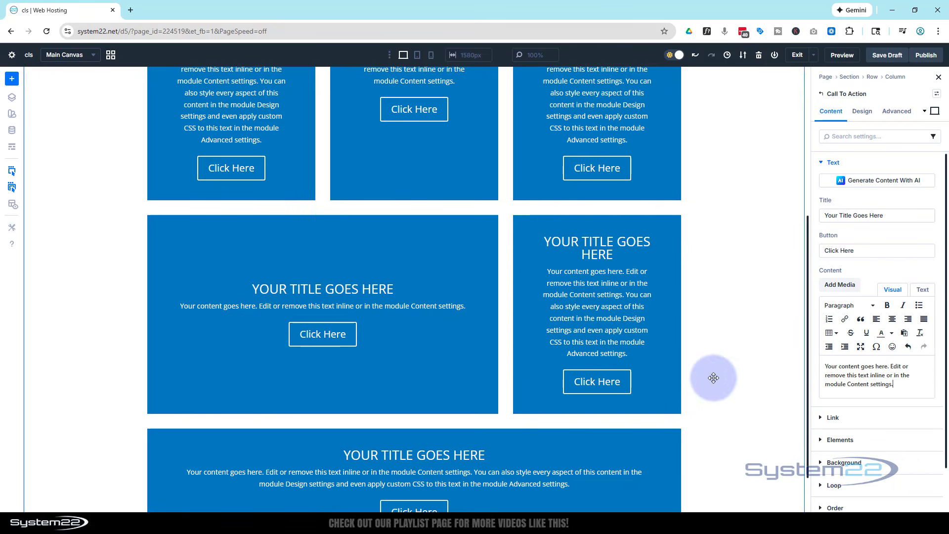
Step: Set Justify Content to Space Between in the Layout settings of the middle Call To Action module in the second row
{"action": "scroll", "coordinate": [713, 377], "scroll_direction": "up", "scroll_amount": 3}
{"action": "scroll", "coordinate": [713, 377], "scroll_direction": "up", "scroll_amount": 2}
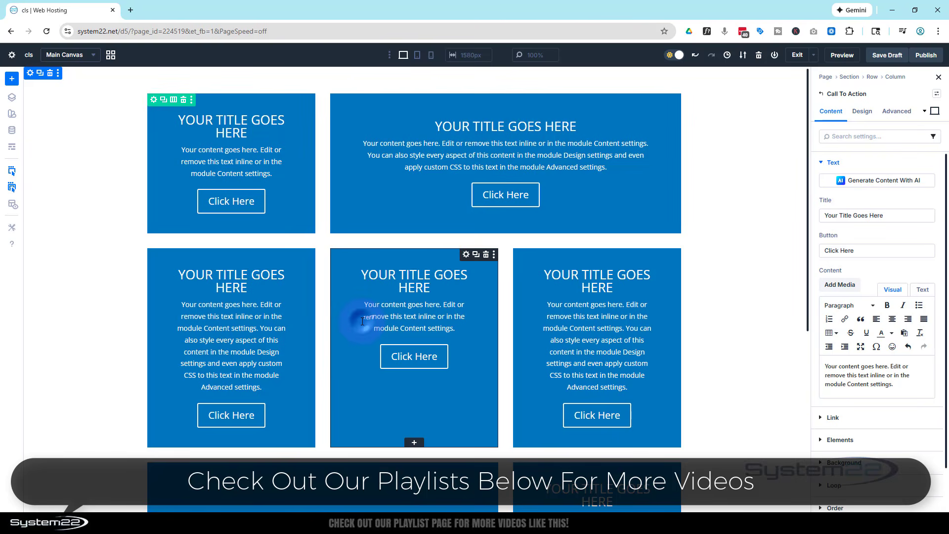
{"action": "left_click", "coordinate": [863, 111]}
{"action": "left_click", "coordinate": [867, 163]}
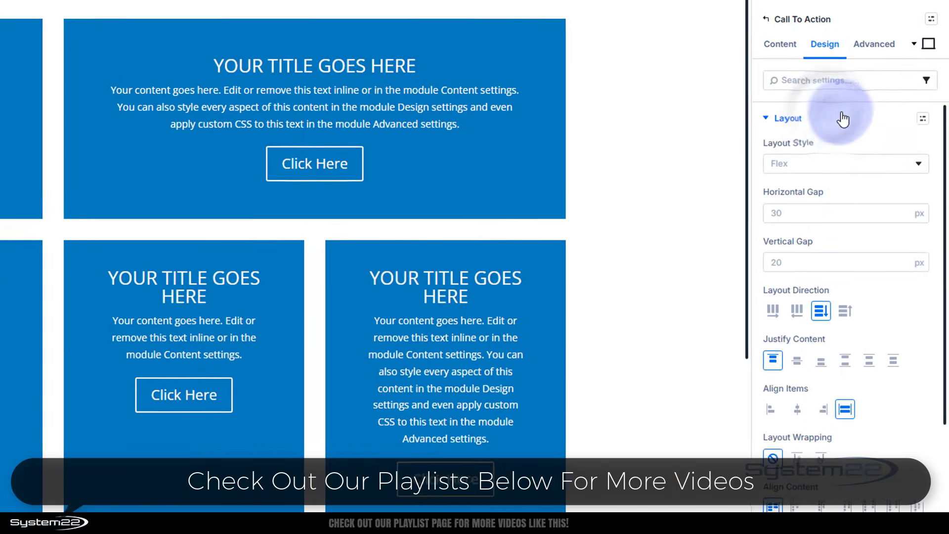
{"action": "scroll", "coordinate": [858, 236], "scroll_direction": "down", "scroll_amount": 1}
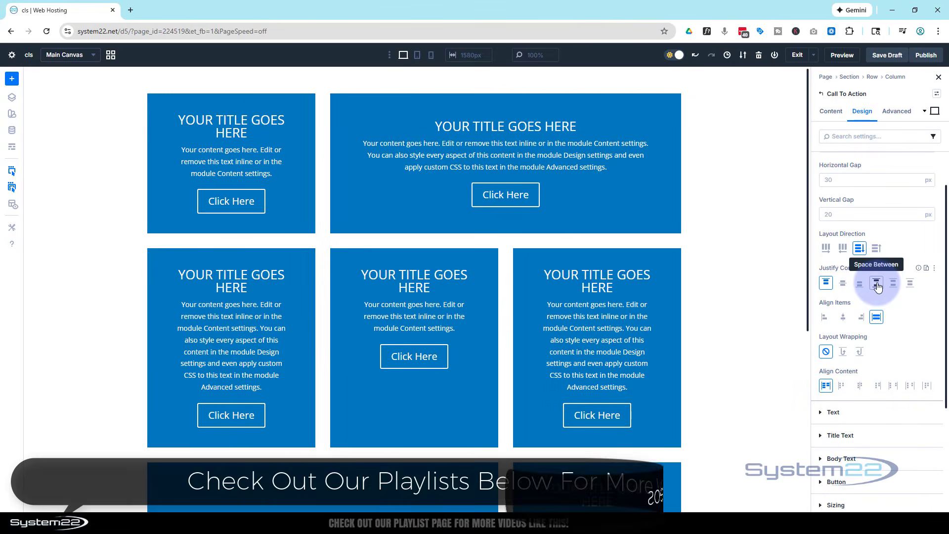
{"action": "left_click", "coordinate": [876, 284]}
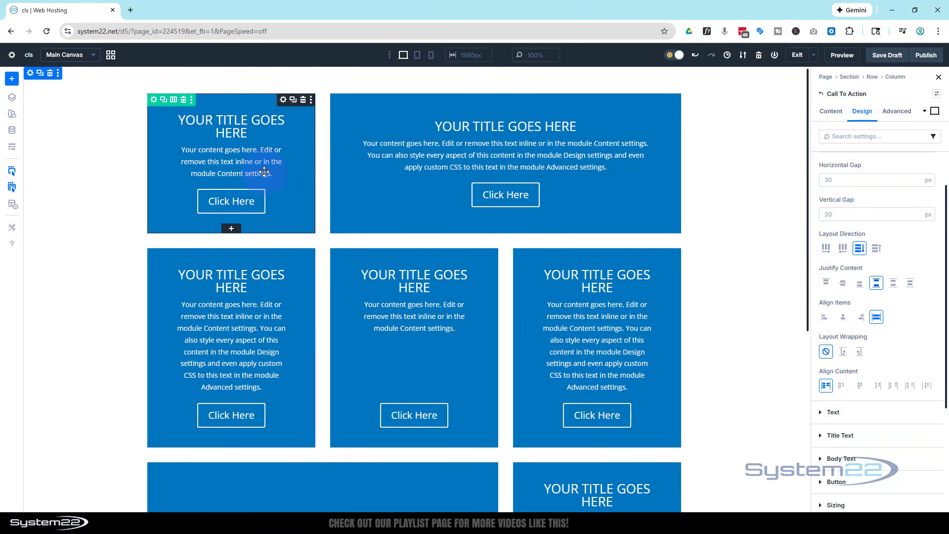
{"action": "left_click", "coordinate": [821, 283]}
{"action": "left_click", "coordinate": [876, 282]}
Step: Set Justify Content to Space Between for the wide Call To Action module in the third row
{"action": "scroll", "coordinate": [593, 301], "scroll_direction": "down", "scroll_amount": 6}
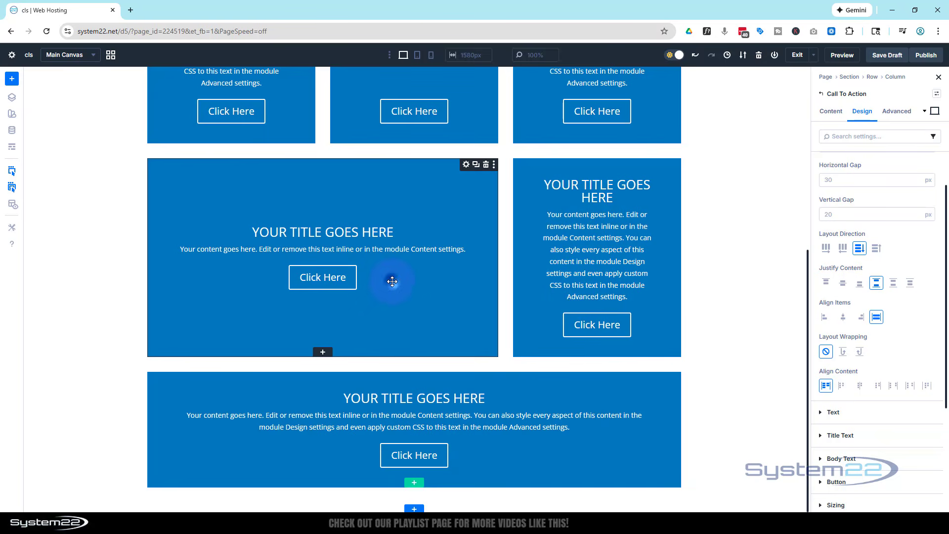
{"action": "left_click", "coordinate": [842, 283]}
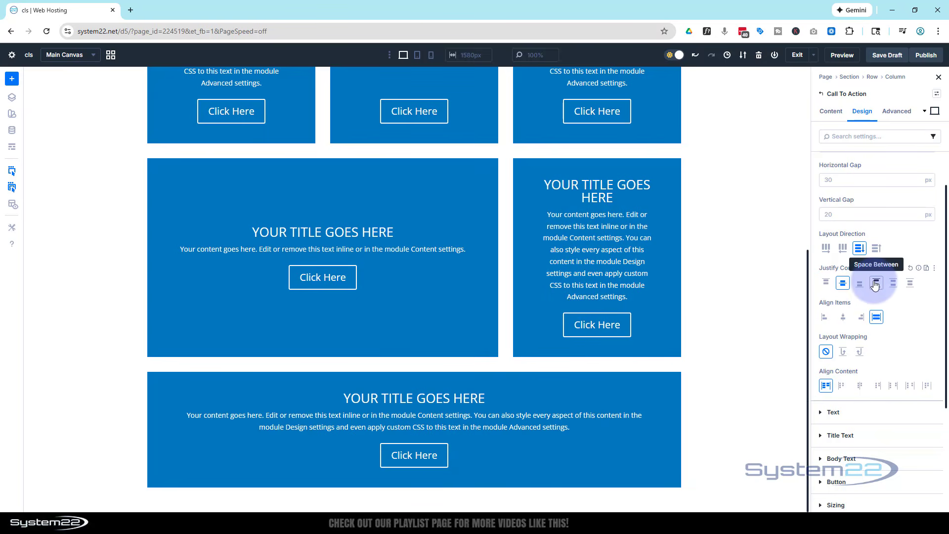
{"action": "left_click", "coordinate": [875, 285]}
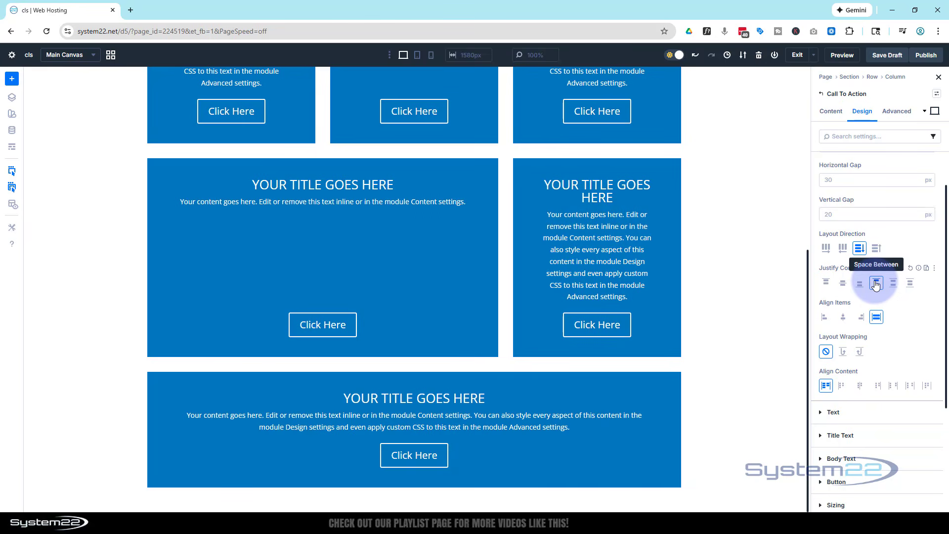
Step: Change Justify Content to Space Between for the wide second Call To Action module in the first row
{"action": "scroll", "coordinate": [544, 309], "scroll_direction": "up", "scroll_amount": 5}
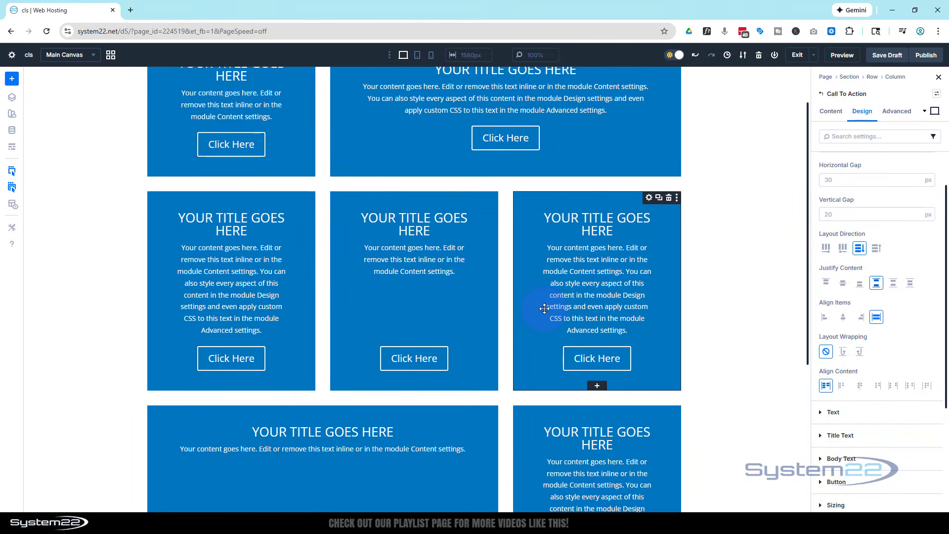
{"action": "scroll", "coordinate": [544, 309], "scroll_direction": "up", "scroll_amount": 1}
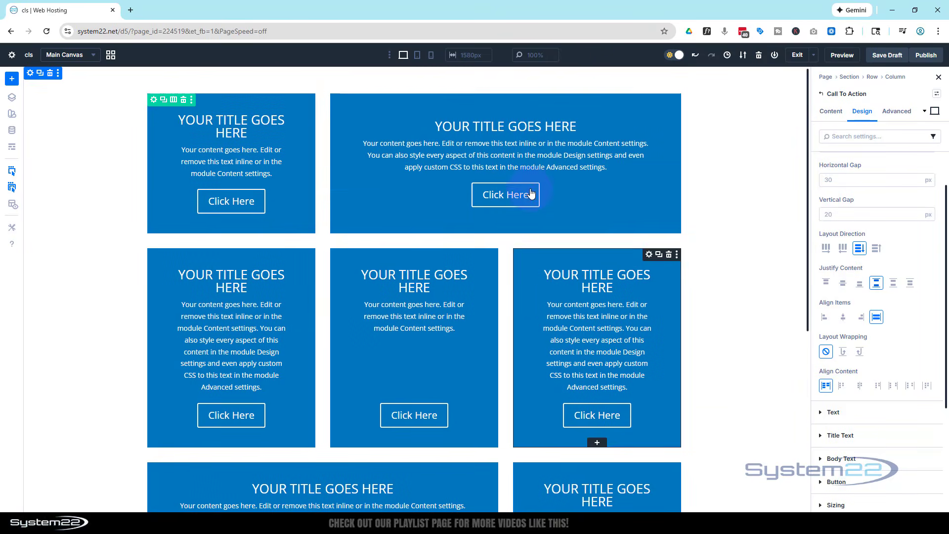
{"action": "left_click", "coordinate": [575, 155]}
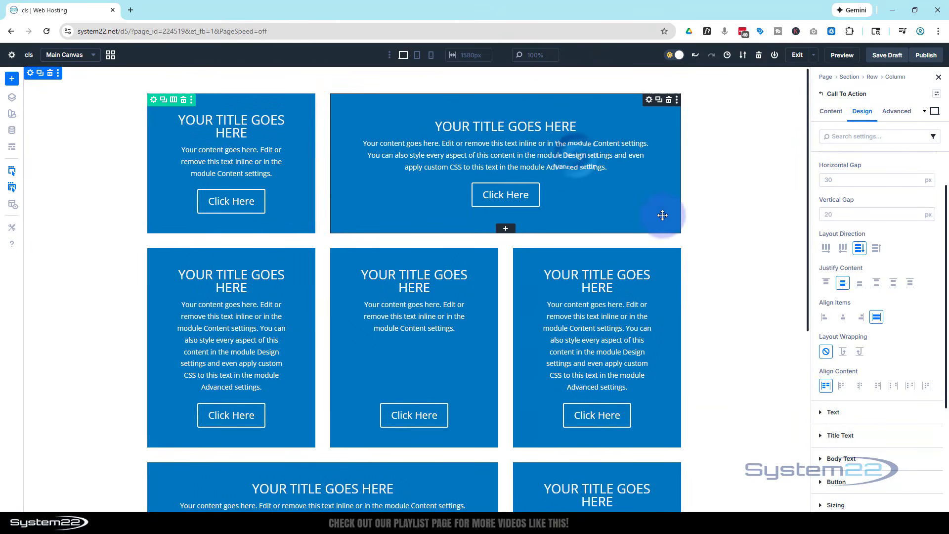
{"action": "left_click", "coordinate": [876, 283]}
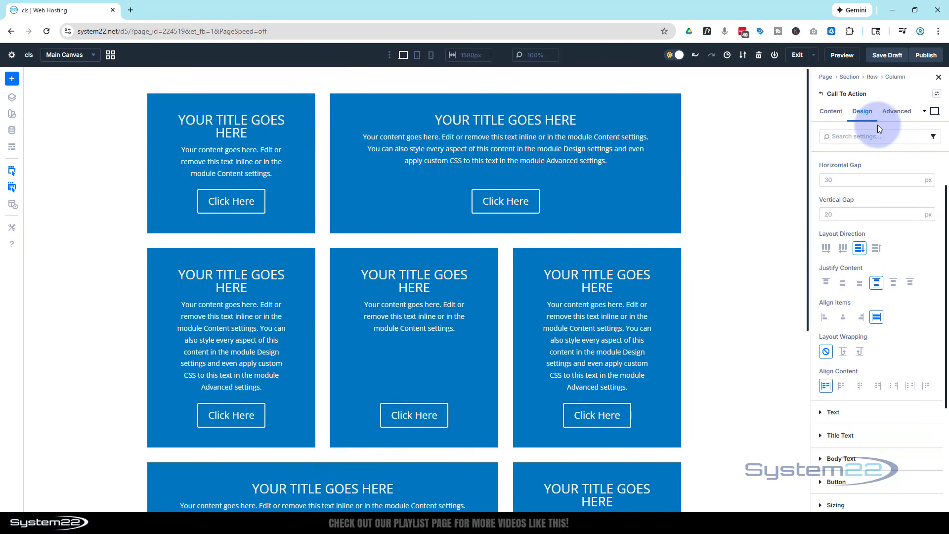
Step: Examine the button alignment and stacking of the Call To Action modules in the tablet and phone previews
{"action": "scroll", "coordinate": [744, 213], "scroll_direction": "down", "scroll_amount": 2}
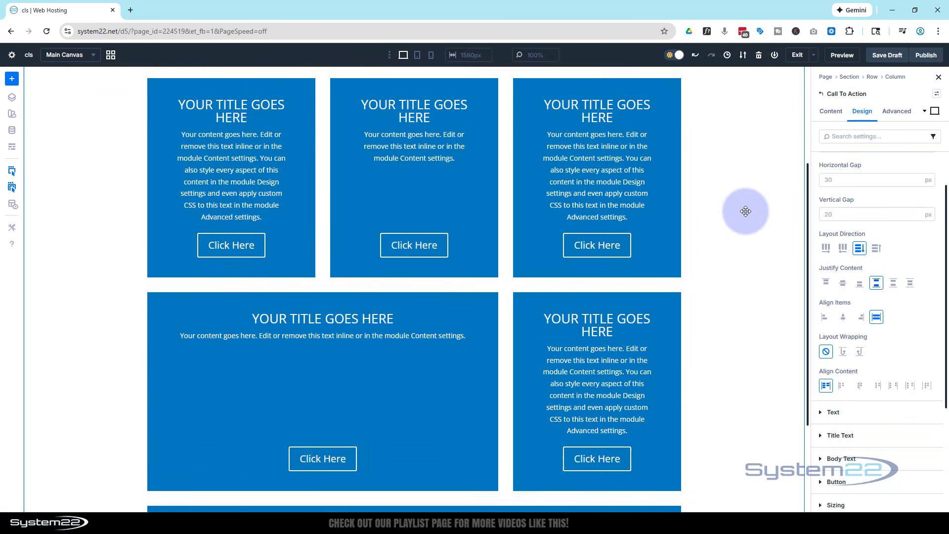
{"action": "scroll", "coordinate": [747, 209], "scroll_direction": "up", "scroll_amount": 2}
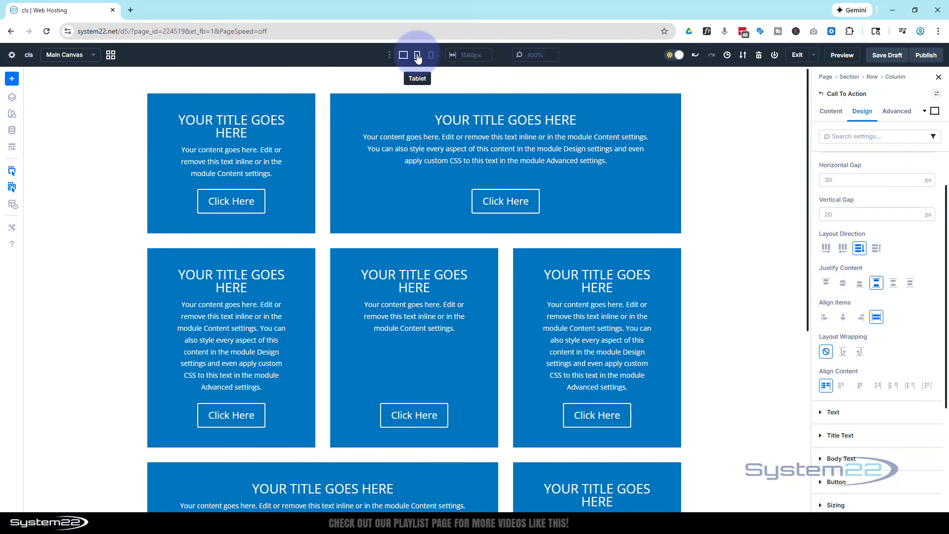
{"action": "left_click", "coordinate": [417, 57]}
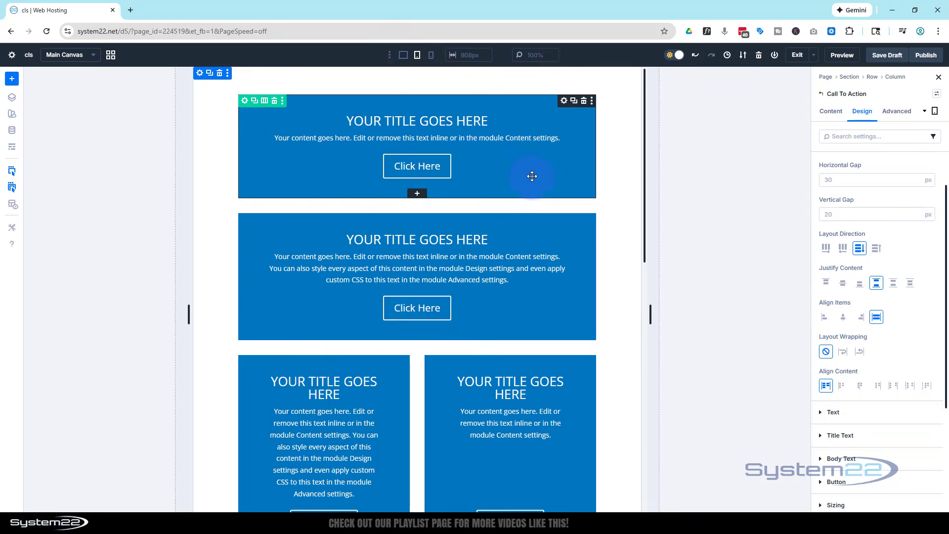
{"action": "scroll", "coordinate": [531, 176], "scroll_direction": "down", "scroll_amount": 10}
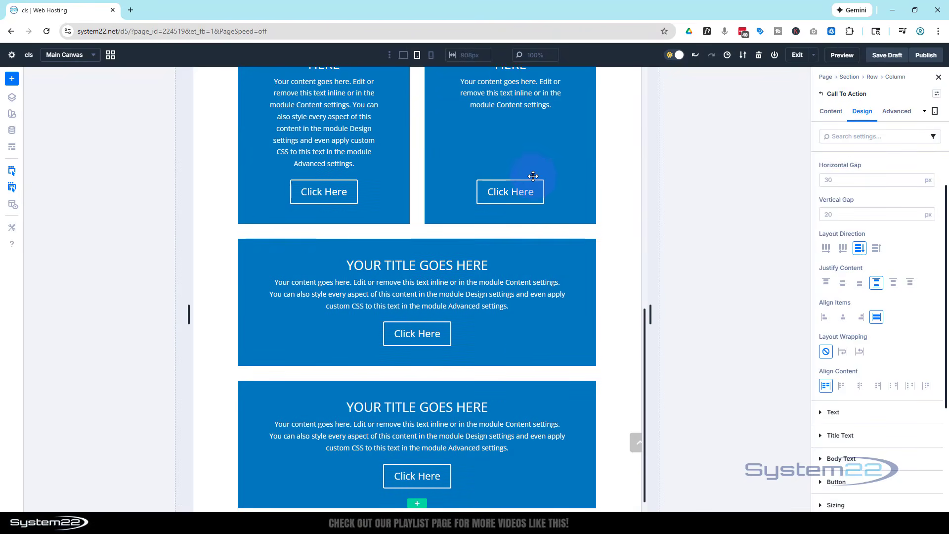
{"action": "scroll", "coordinate": [530, 173], "scroll_direction": "up", "scroll_amount": 10}
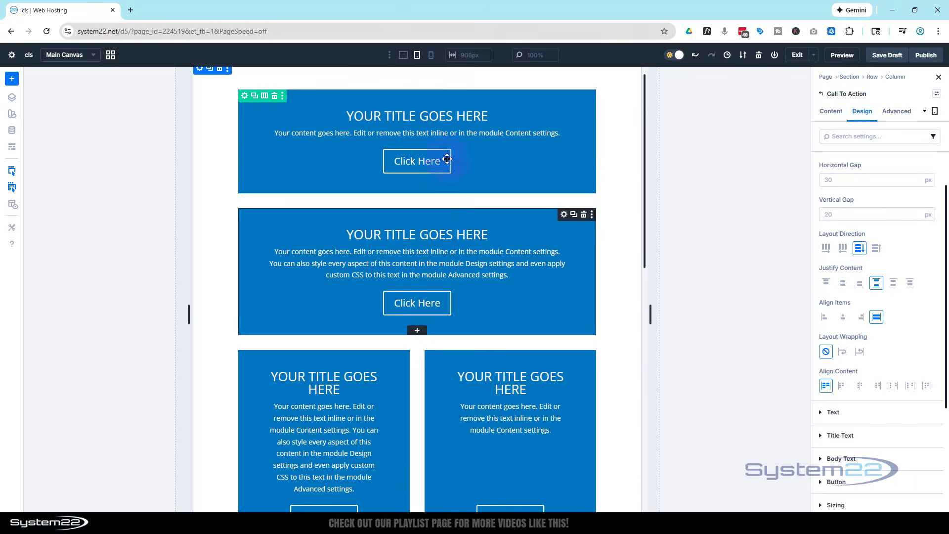
{"action": "left_click", "coordinate": [431, 55]}
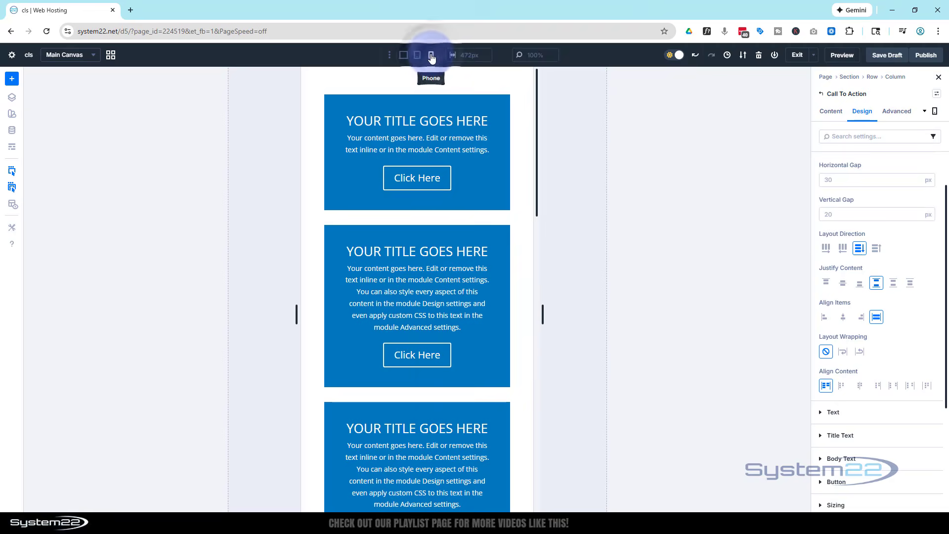
{"action": "scroll", "coordinate": [484, 158], "scroll_direction": "down", "scroll_amount": 10}
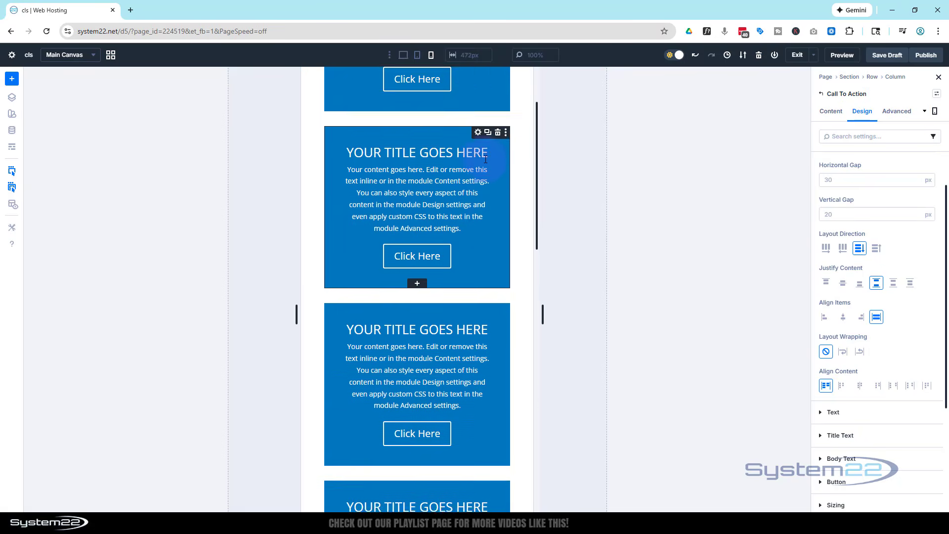
{"action": "scroll", "coordinate": [485, 158], "scroll_direction": "down", "scroll_amount": 10}
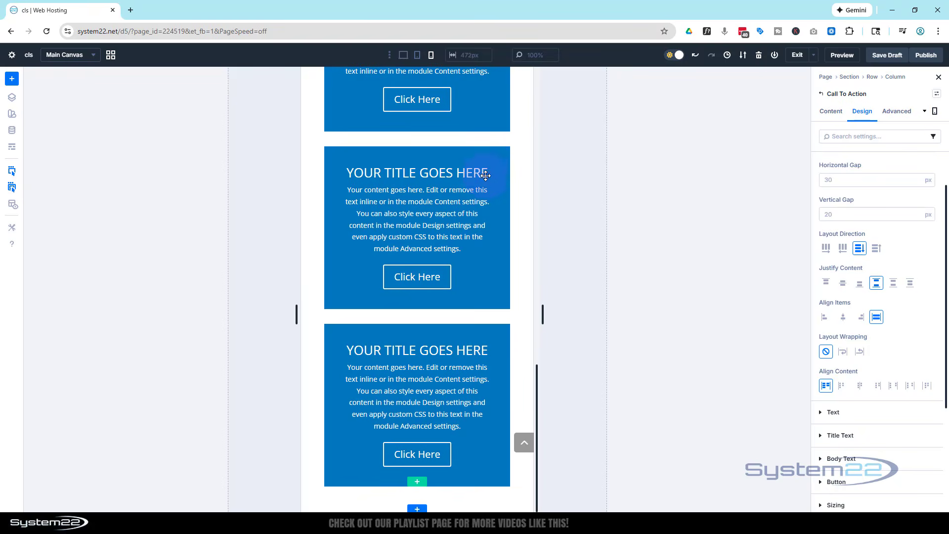
{"action": "scroll", "coordinate": [484, 223], "scroll_direction": "down", "scroll_amount": 5}
{"action": "scroll", "coordinate": [482, 212], "scroll_direction": "down", "scroll_amount": 5}
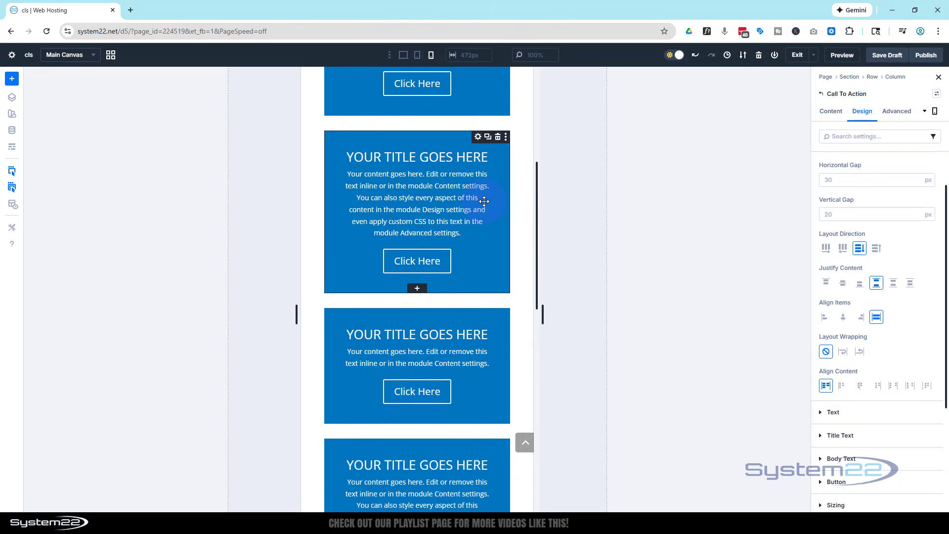
Step: Return to the desktop preview and review the complete Call To Action grid from the first to the last row
{"action": "left_click", "coordinate": [403, 56]}
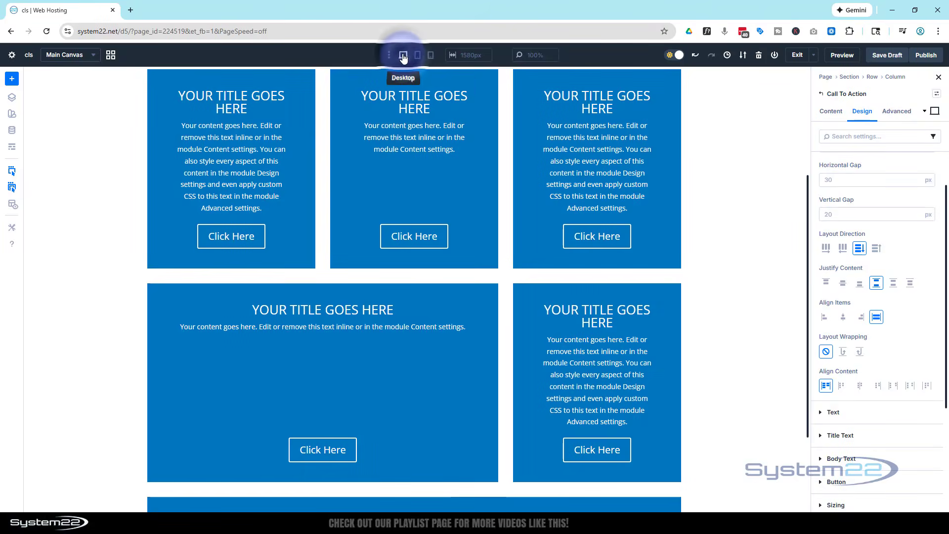
{"action": "scroll", "coordinate": [757, 297], "scroll_direction": "down", "scroll_amount": 3}
{"action": "scroll", "coordinate": [757, 296], "scroll_direction": "up", "scroll_amount": 2}
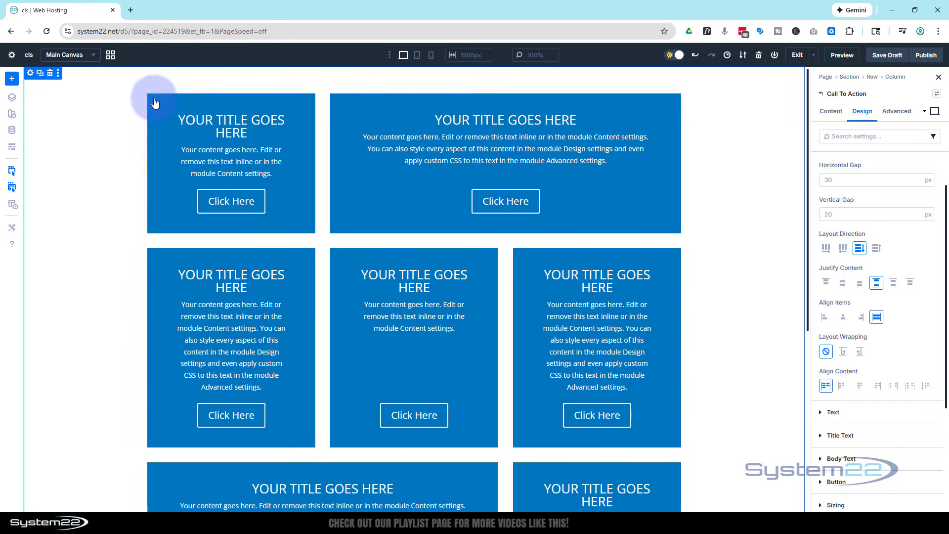
{"action": "scroll", "coordinate": [101, 233], "scroll_direction": "down", "scroll_amount": 3}
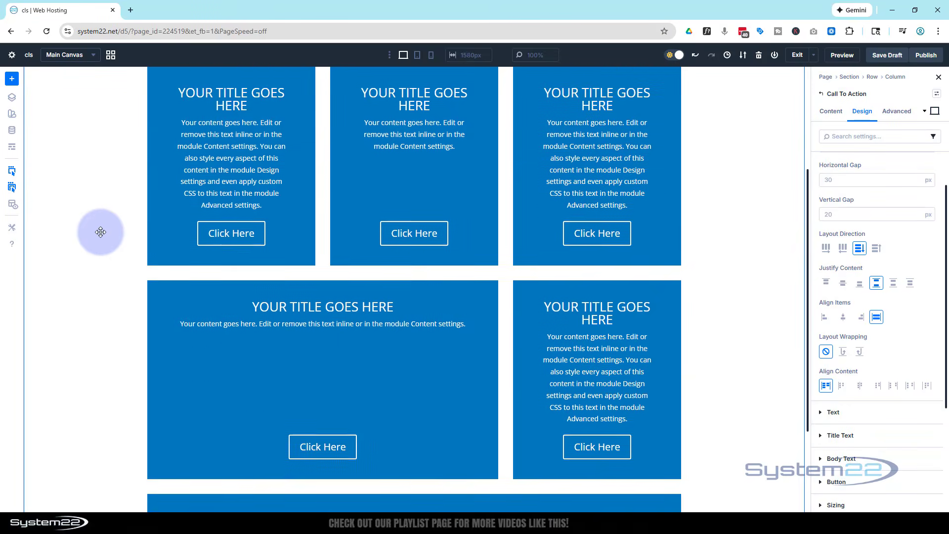
{"action": "scroll", "coordinate": [101, 232], "scroll_direction": "down", "scroll_amount": 2}
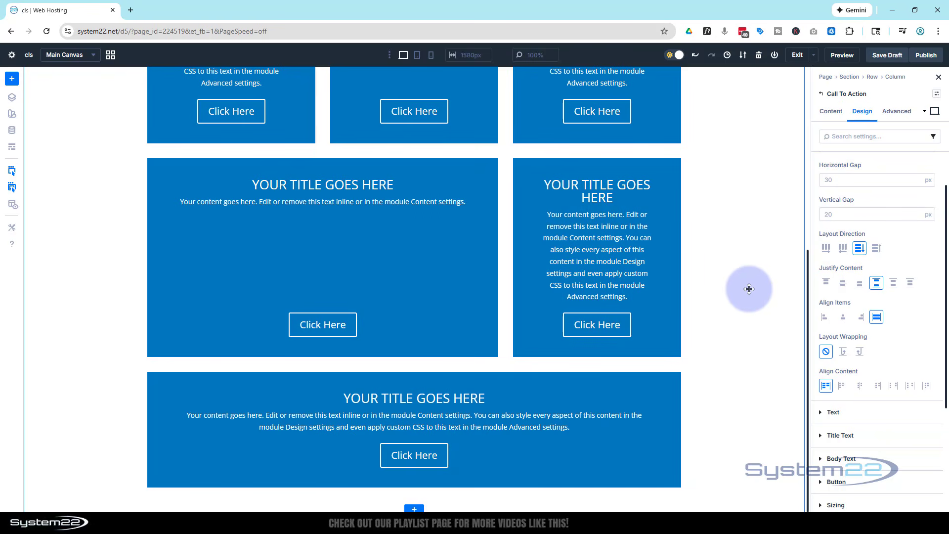
Step: Open the page's front-end preview and examine the Call To Action grid from the first to the last row
{"action": "scroll", "coordinate": [748, 285], "scroll_direction": "up", "scroll_amount": 5}
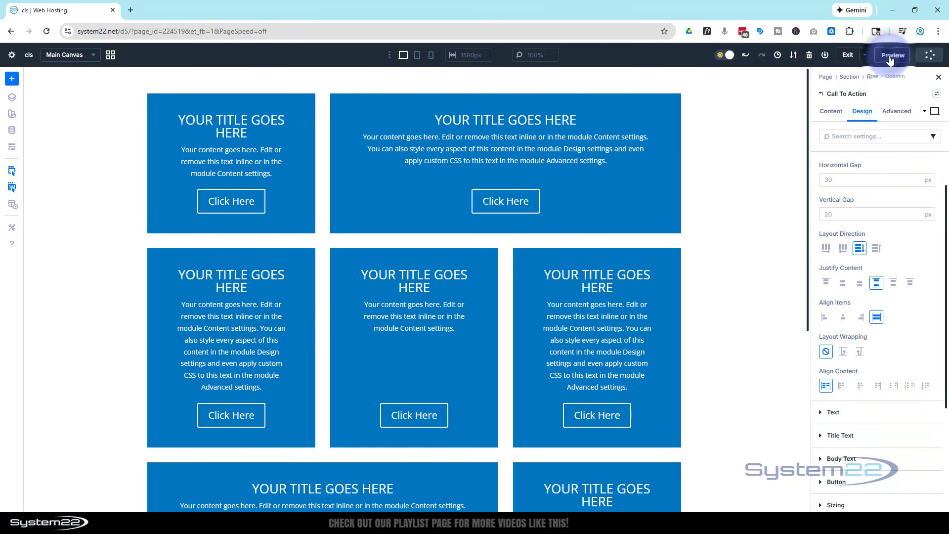
{"action": "left_click", "coordinate": [842, 58]}
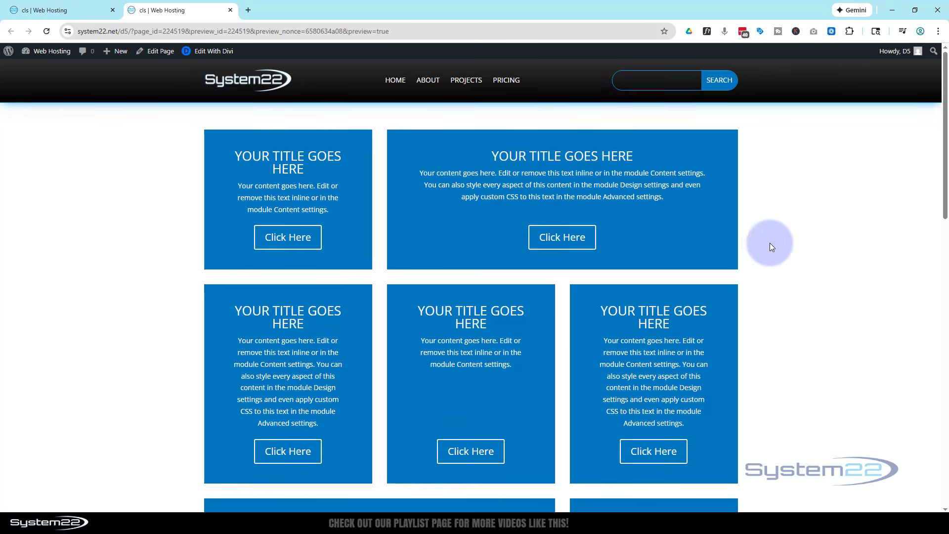
{"action": "scroll", "coordinate": [773, 242], "scroll_direction": "down", "scroll_amount": 10}
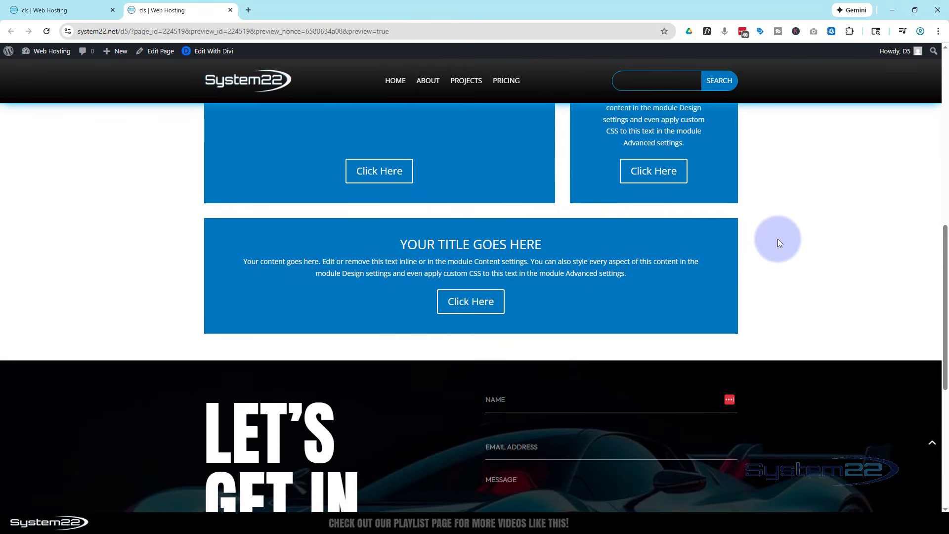
{"action": "scroll", "coordinate": [778, 239], "scroll_direction": "down", "scroll_amount": 3}
{"action": "scroll", "coordinate": [778, 238], "scroll_direction": "up", "scroll_amount": 5}
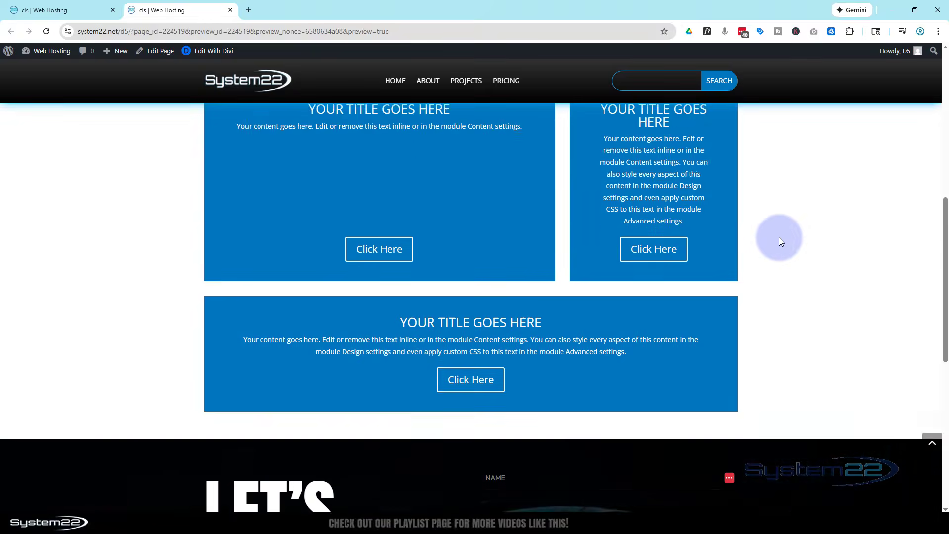
{"action": "scroll", "coordinate": [778, 238], "scroll_direction": "up", "scroll_amount": 8}
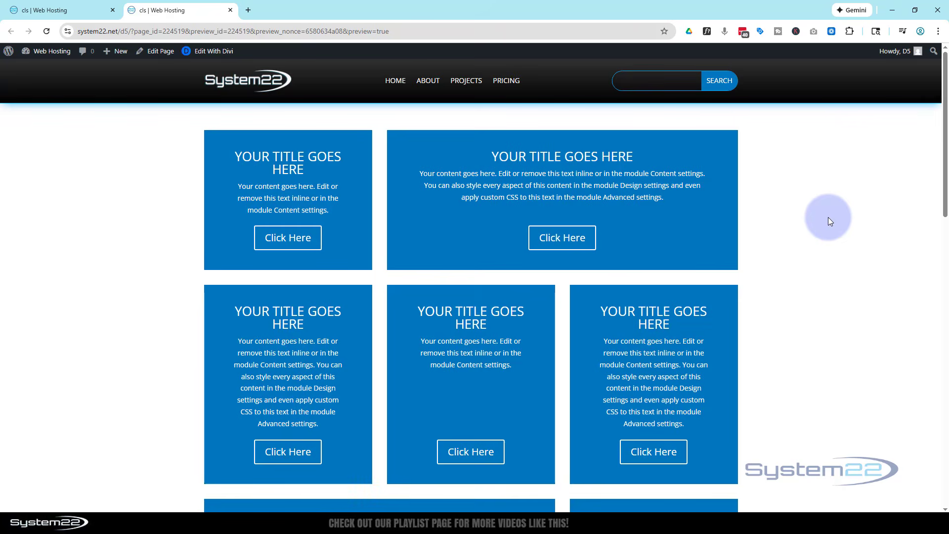
Step: Review the button alignment across the previewed Call To Action rows, including the full-width last module, and continue to the contact section and footer
{"action": "scroll", "coordinate": [829, 218], "scroll_direction": "down", "scroll_amount": 5}
{"action": "scroll", "coordinate": [828, 218], "scroll_direction": "down", "scroll_amount": 5}
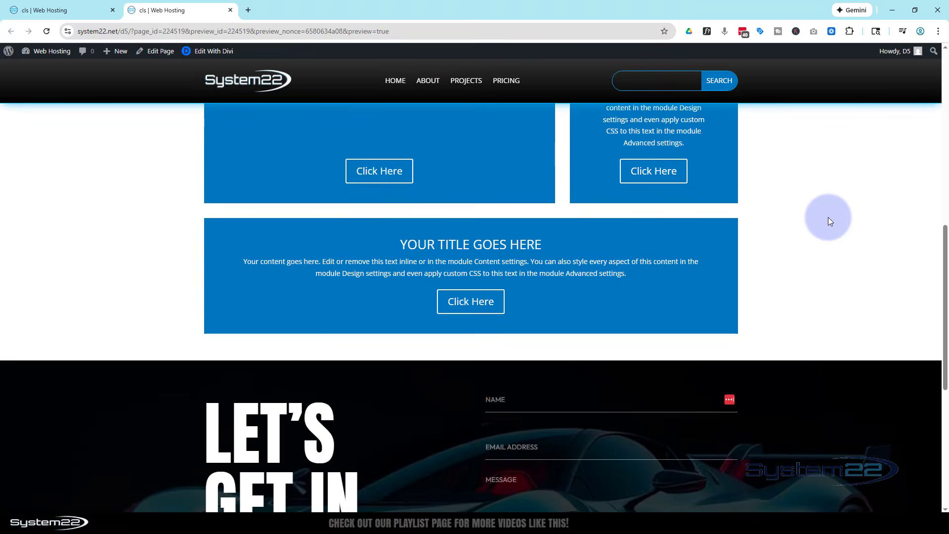
{"action": "scroll", "coordinate": [828, 217], "scroll_direction": "up", "scroll_amount": 4}
{"action": "scroll", "coordinate": [828, 218], "scroll_direction": "up", "scroll_amount": 6}
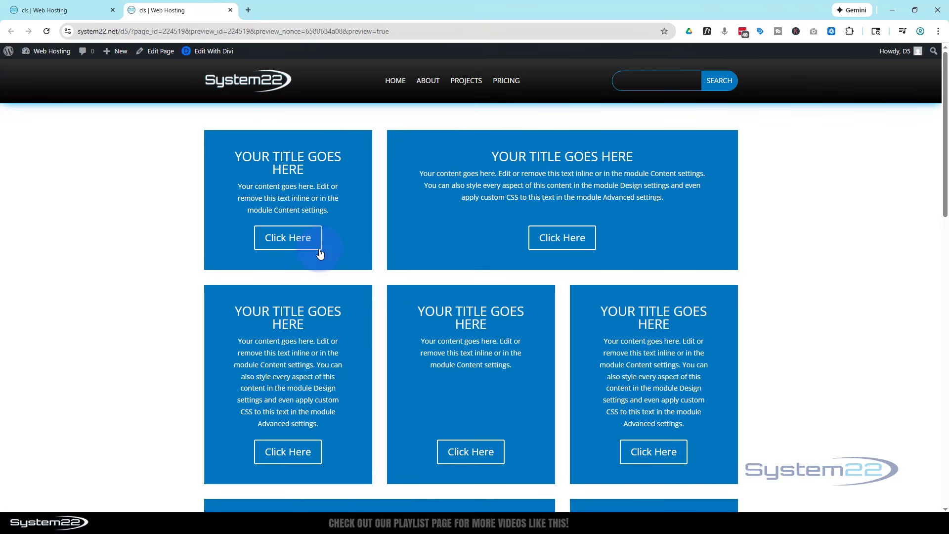
{"action": "scroll", "coordinate": [838, 281], "scroll_direction": "down", "scroll_amount": 2}
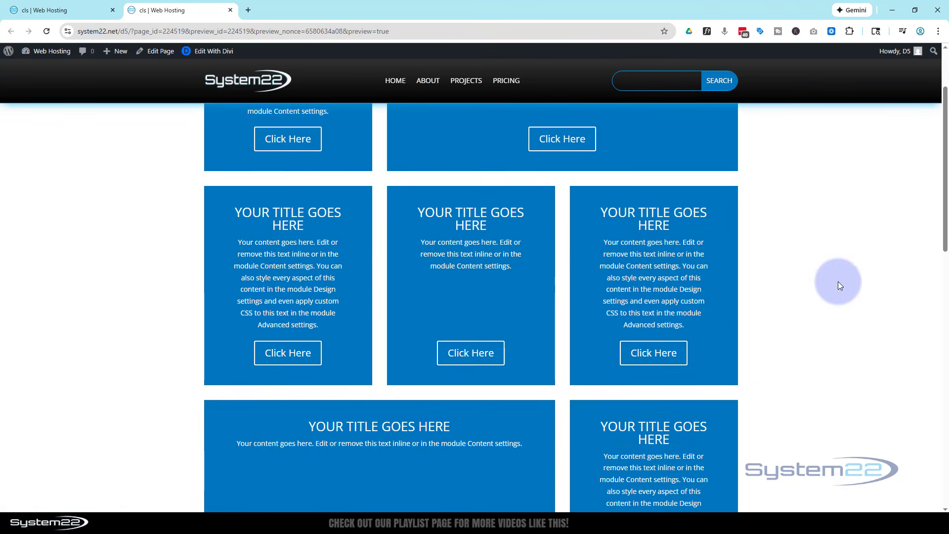
{"action": "scroll", "coordinate": [838, 281], "scroll_direction": "down", "scroll_amount": 3}
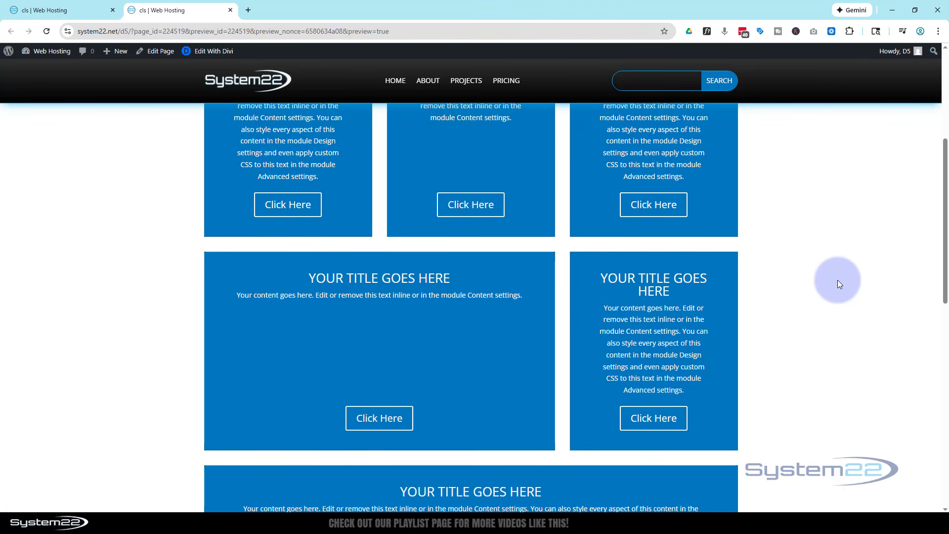
{"action": "scroll", "coordinate": [837, 283], "scroll_direction": "down", "scroll_amount": 2}
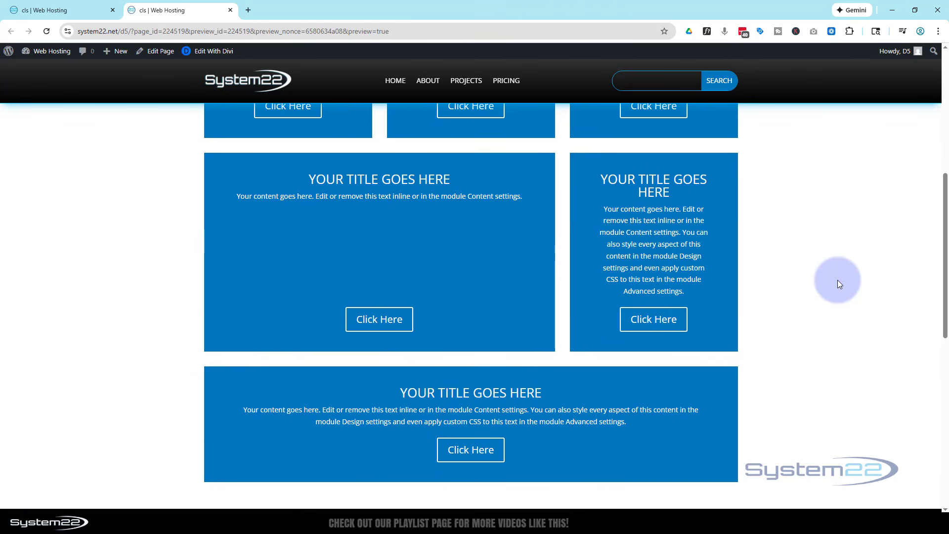
{"action": "scroll", "coordinate": [837, 280], "scroll_direction": "up", "scroll_amount": 7}
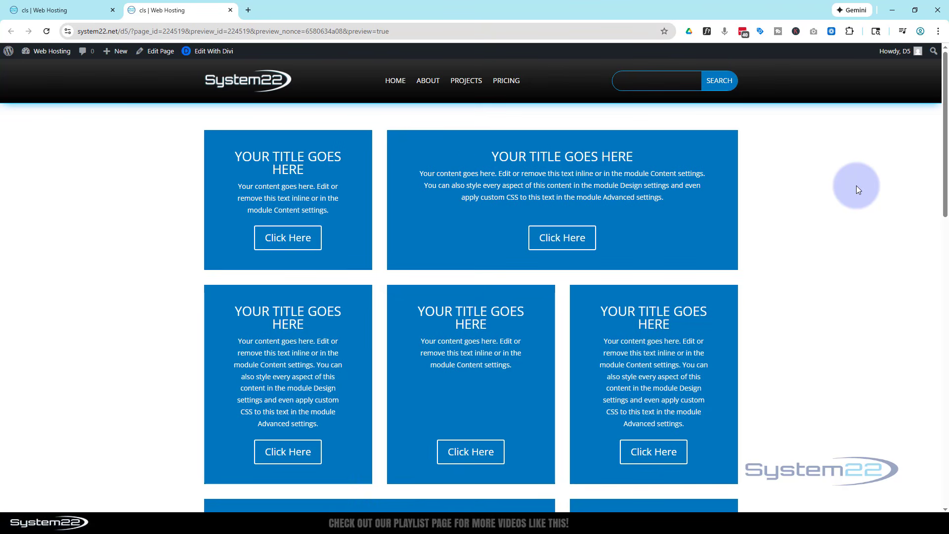
{"action": "left_click_drag", "start_coordinate": [945, 120], "coordinate": [946, 384]}
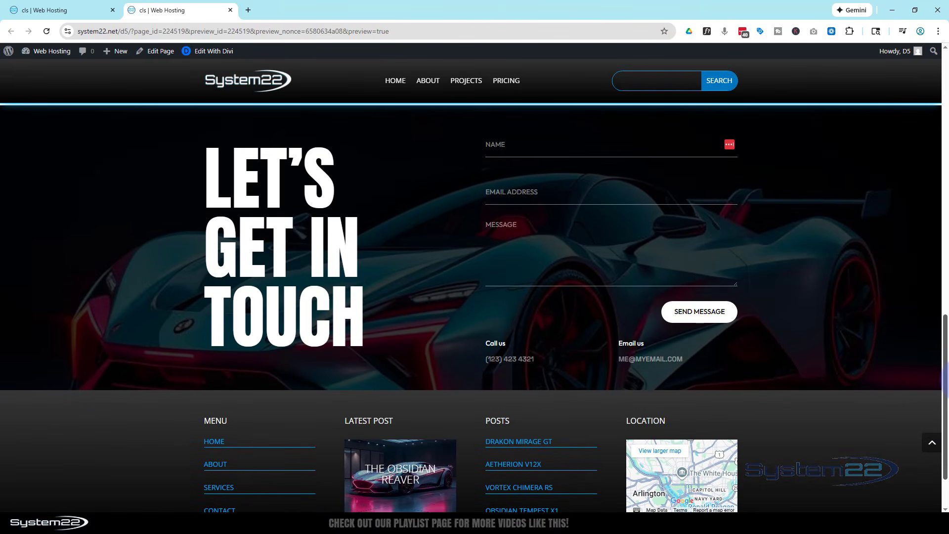